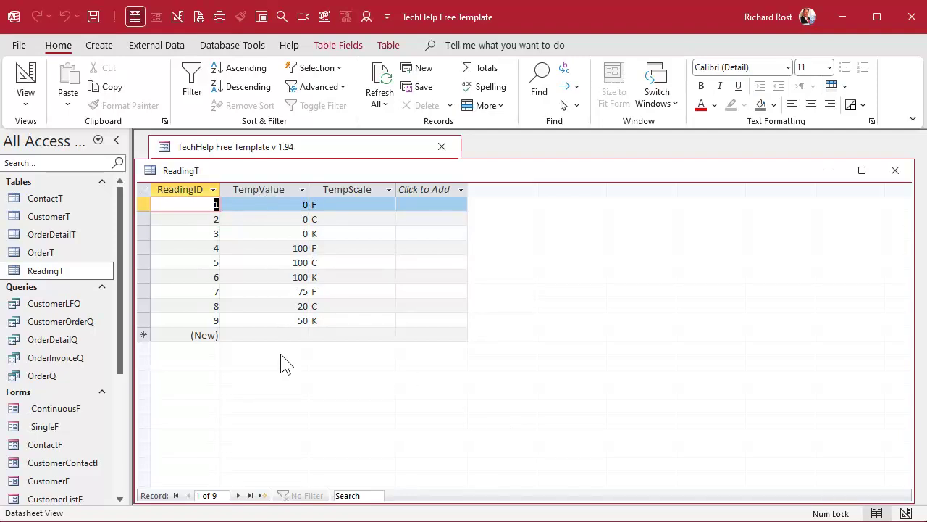
{"action": "left_click", "coordinate": [279, 189]}
{"action": "left_click", "coordinate": [357, 189]}
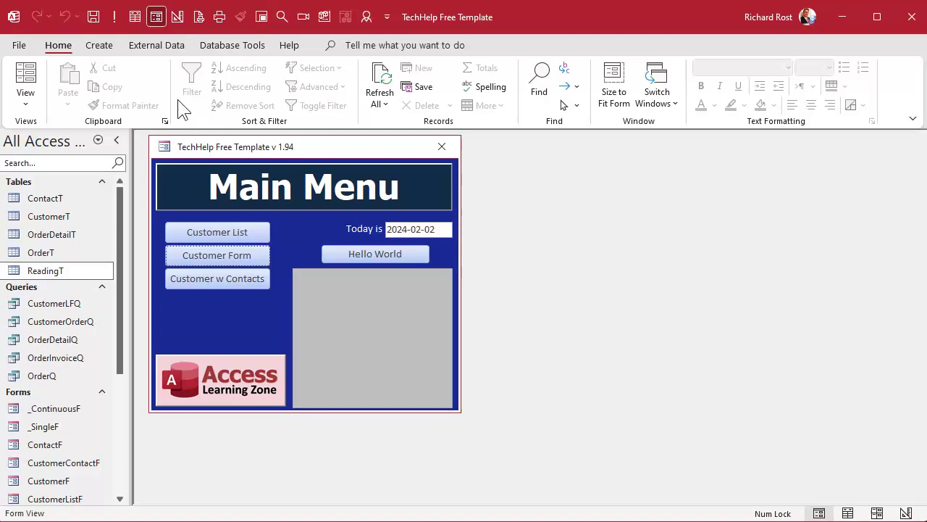
Create a new query in design view based on ReadingT and include all of the table's fields.
{"action": "left_click", "coordinate": [99, 46]}
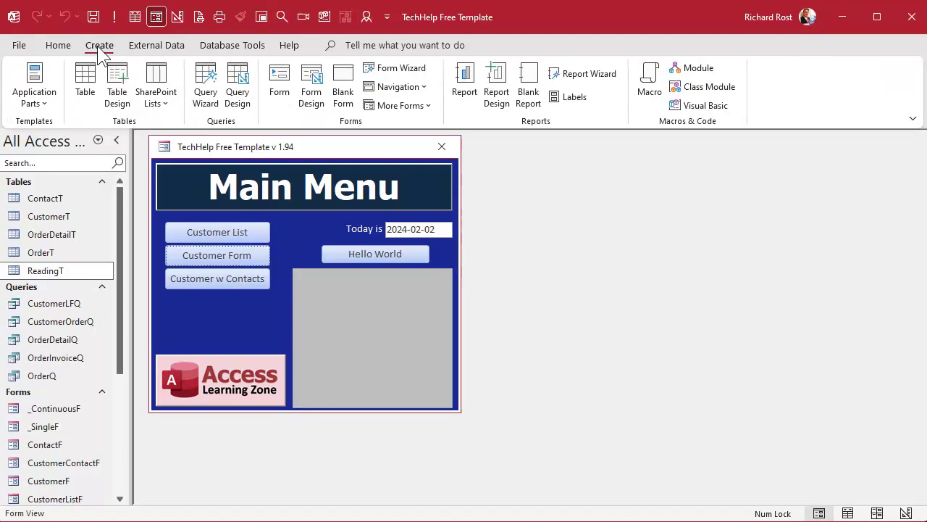
{"action": "left_click", "coordinate": [238, 94]}
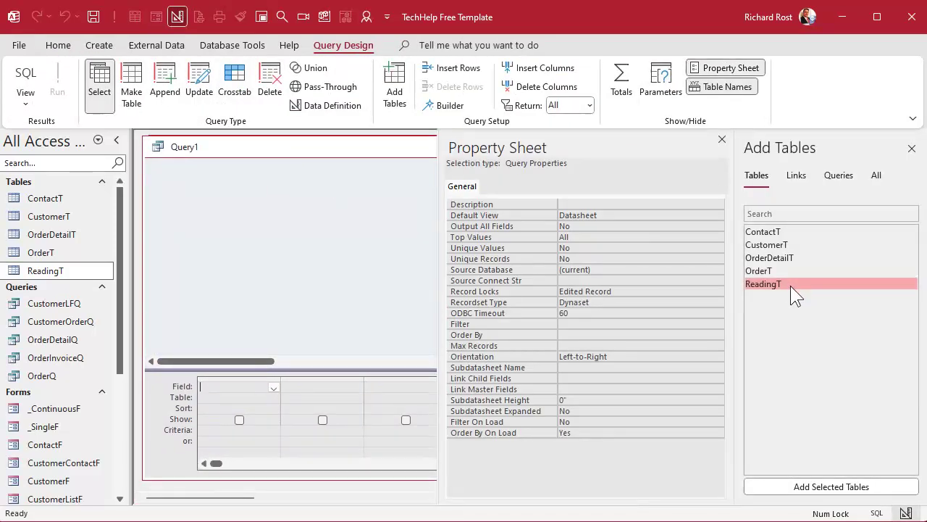
{"action": "double_click", "coordinate": [790, 283]}
{"action": "left_click", "coordinate": [911, 148]}
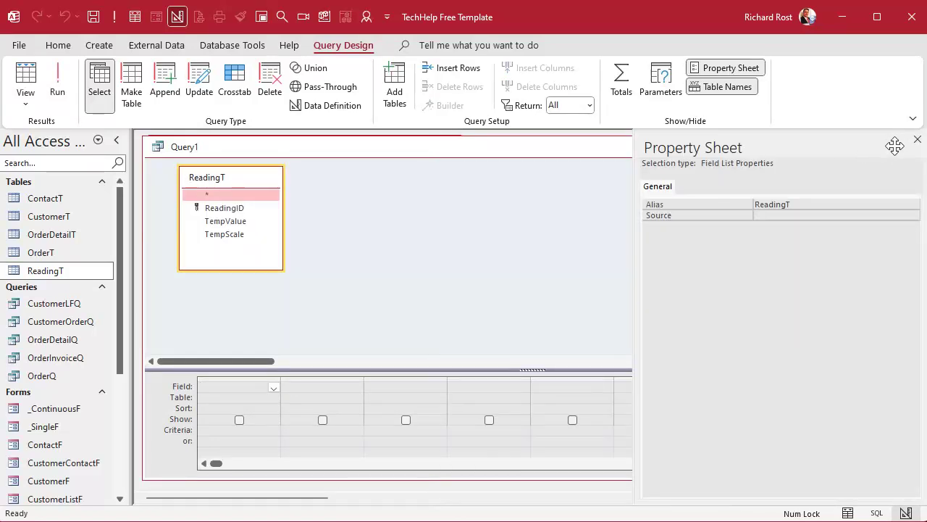
{"action": "left_click", "coordinate": [918, 141]}
{"action": "double_click", "coordinate": [224, 194]}
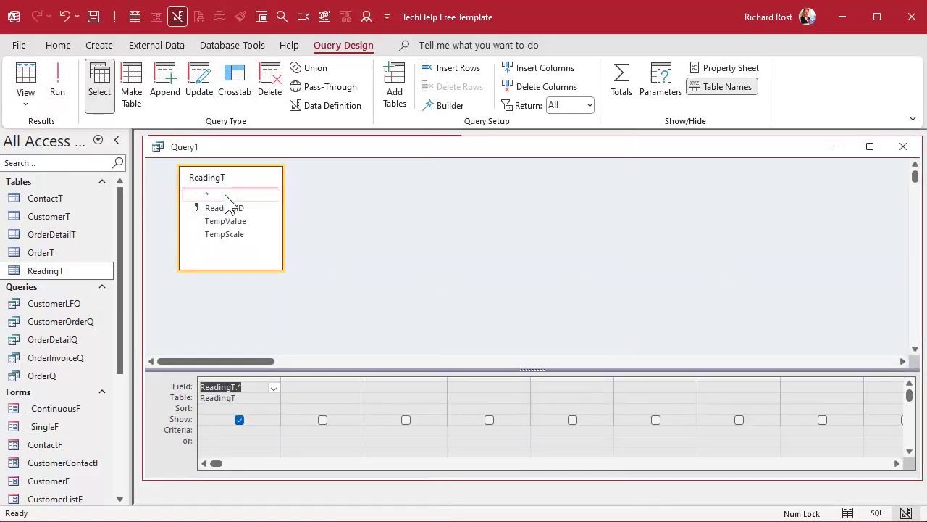
Start a calculated field TempC: Switch() in the next empty query column, with blank lines between its parentheses.
{"action": "left_click", "coordinate": [317, 386]}
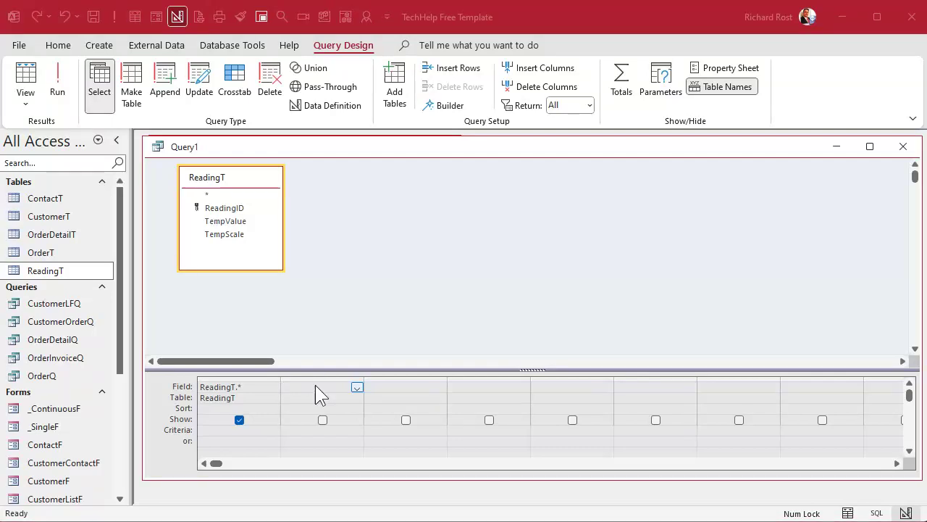
{"action": "key", "text": "shift+F2"}
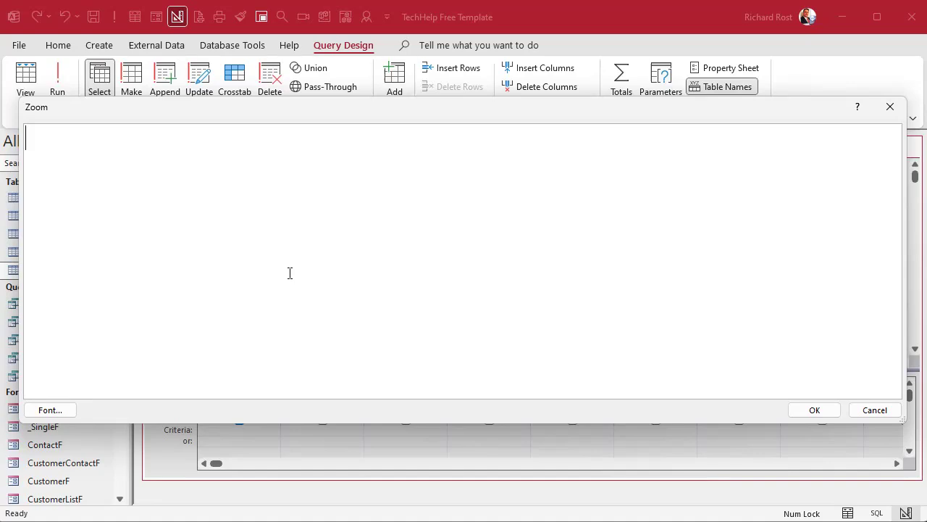
{"action": "type", "text": "TempC: Swit"}
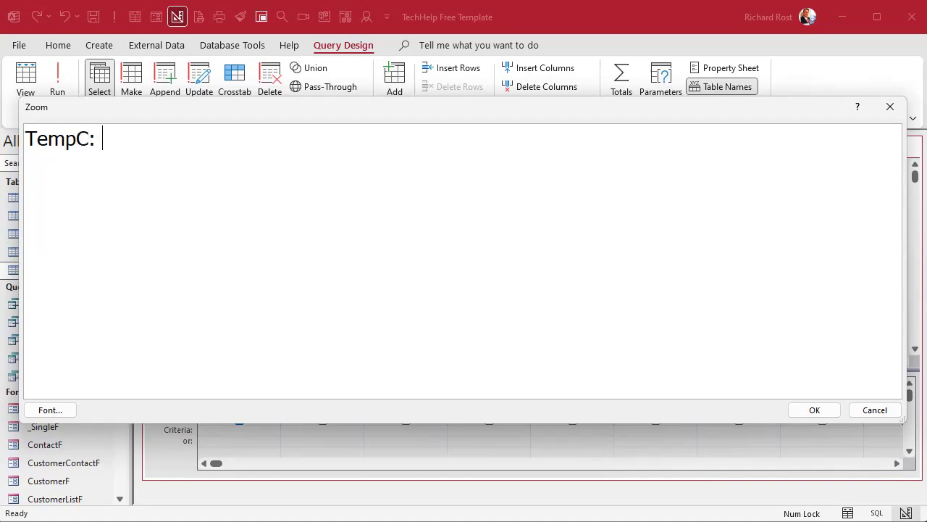
{"action": "type", "text": "ch"}
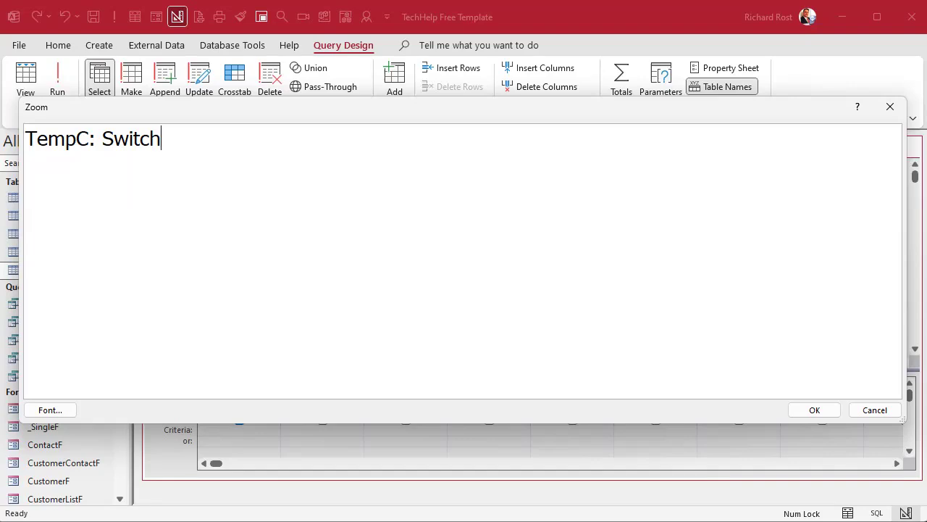
{"action": "type", "text": "()"}
{"action": "key", "text": "Left"}
{"action": "key", "text": "Return"}
{"action": "key", "text": "Return"}
{"action": "left_click", "coordinate": [25, 162]}
Add the Fahrenheit case to the Switch expression: TempScale="F", Round((TempValue-32)*5/9,1).
{"action": "type", "text": "TempScal"}
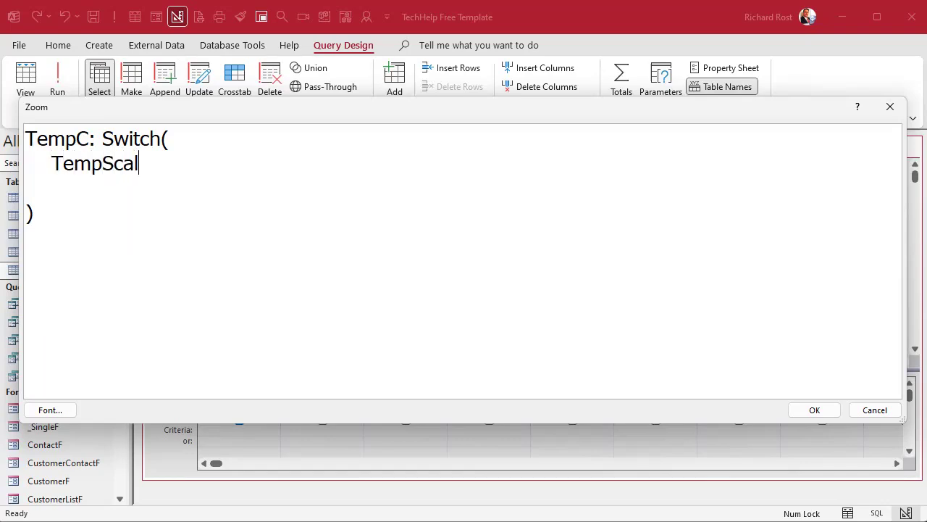
{"action": "type", "text": "e=\"F\","}
{"action": "type", "text": "Round"}
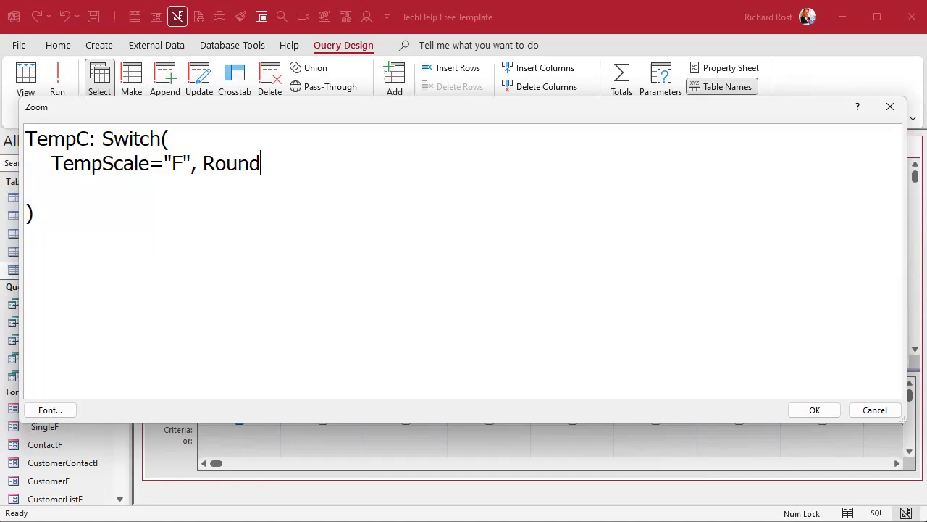
{"action": "type", "text": "((TempVal"}
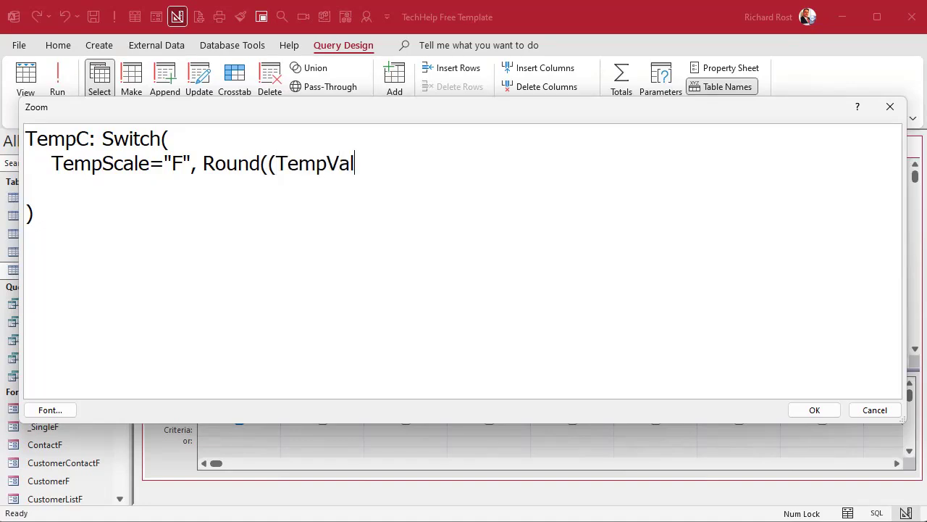
{"action": "type", "text": "e"}
{"action": "key", "text": "BackSpace"}
{"action": "type", "text": "i"}
{"action": "key", "text": "BackSpace"}
{"action": "type", "text": "ue-32)"}
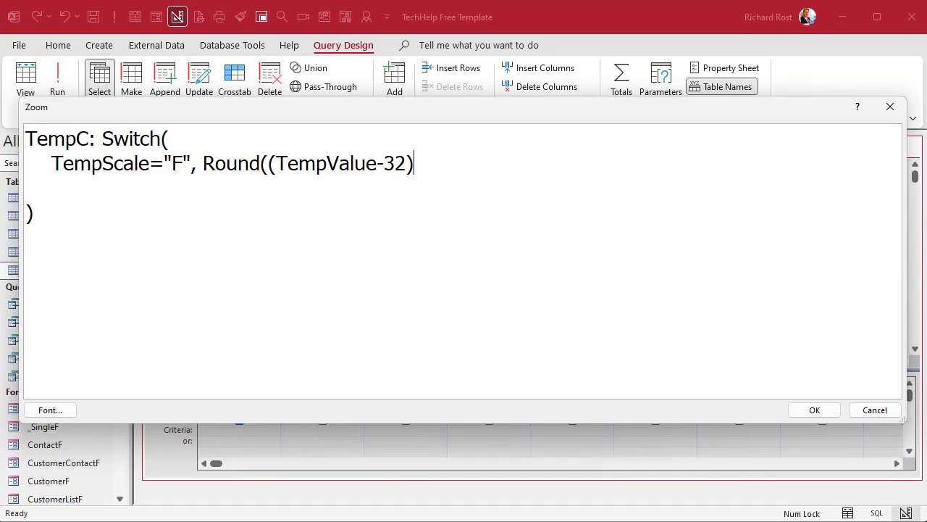
{"action": "type", "text": "*5/9,1)"}
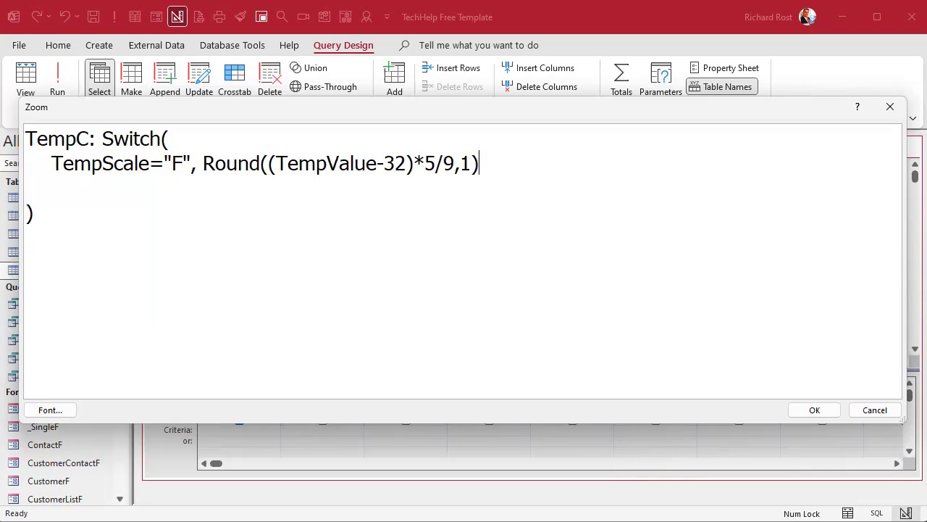
Add a comma and the Celsius case on its own line of the Switch expression: TempScale="C", TempScale,.
{"action": "type", "text": ","}
{"action": "key", "text": "Return"}
{"action": "type", "text": "Tem"}
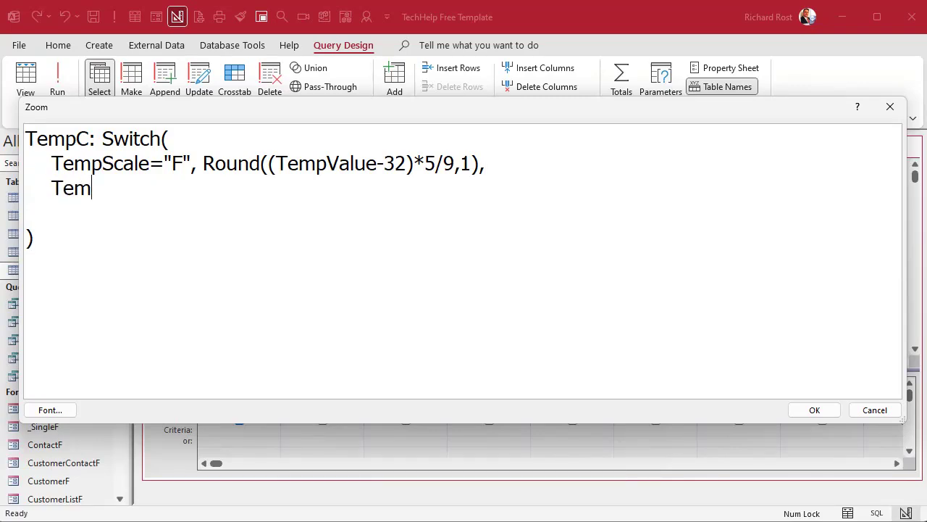
{"action": "type", "text": "pScale=\"C\","}
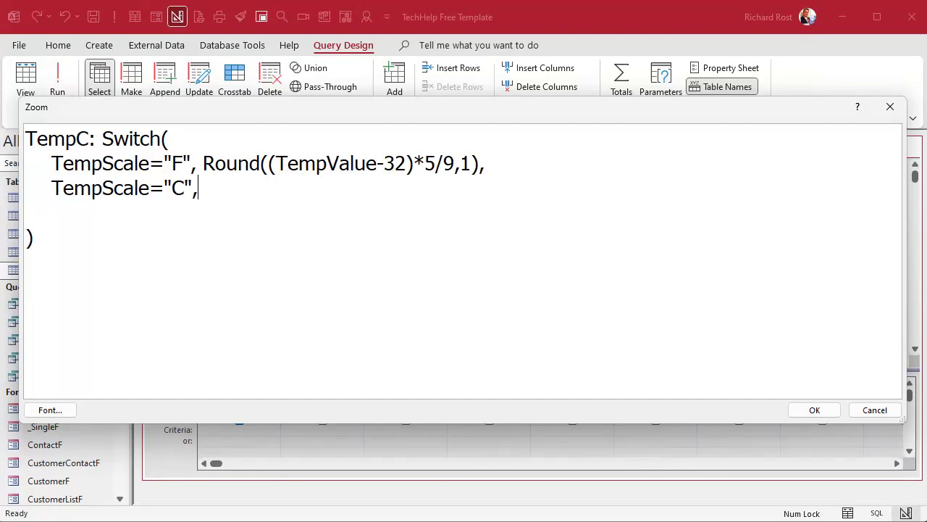
{"action": "type", "text": " Temp"}
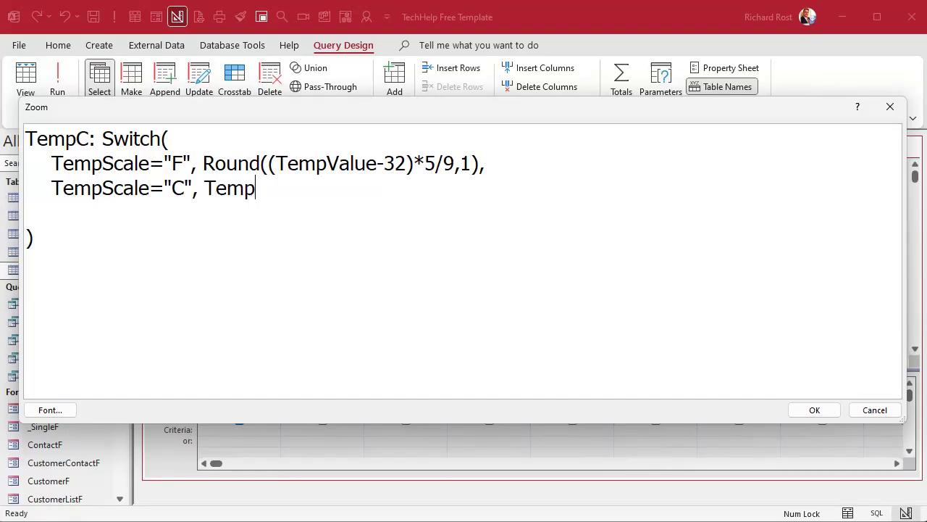
{"action": "type", "text": "Scale"}
{"action": "type", "text": ","}
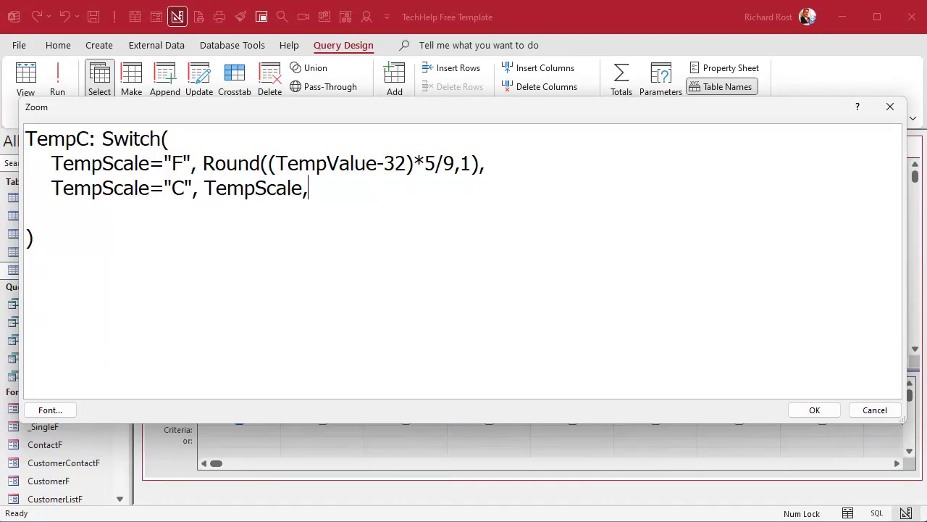
Add the Kelvin case on the last line inside the Switch expression: TempScale="K", Round(TempValue-273.15,1).
{"action": "key", "text": "Down"}
{"action": "type", "text": "TempScale=\""}
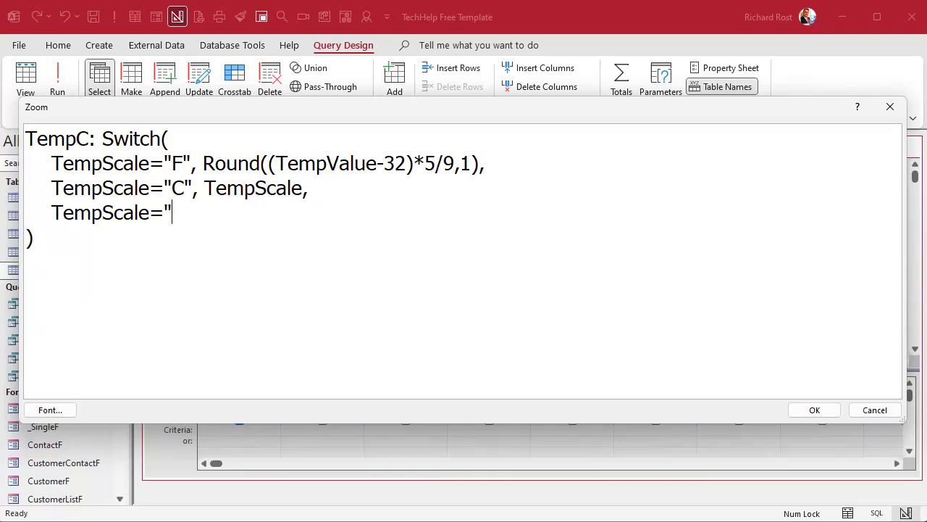
{"action": "type", "text": "K\", Round("}
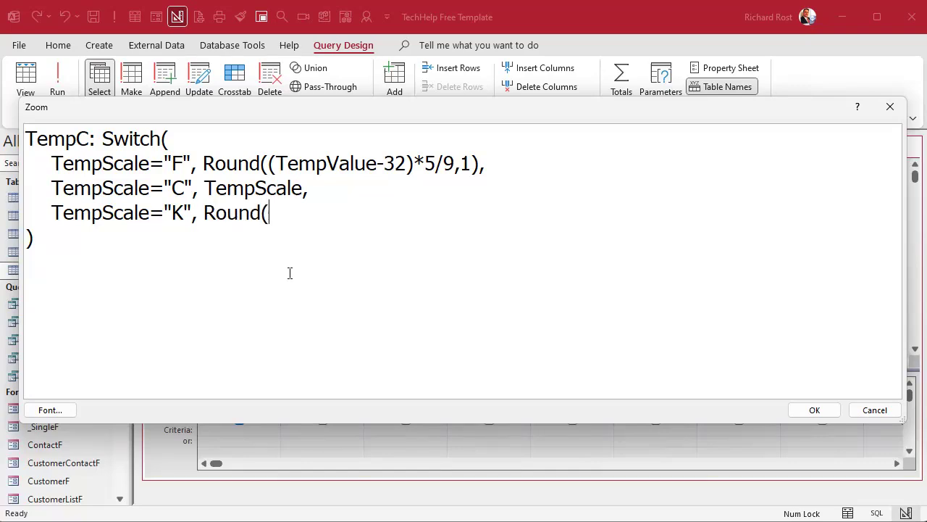
{"action": "type", "text": "TempValue"}
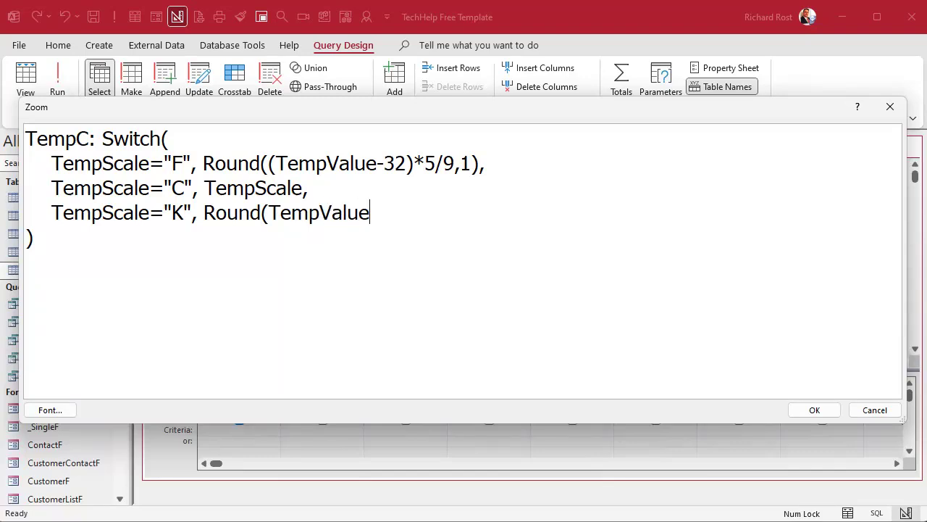
{"action": "type", "text": "-273.15,1"}
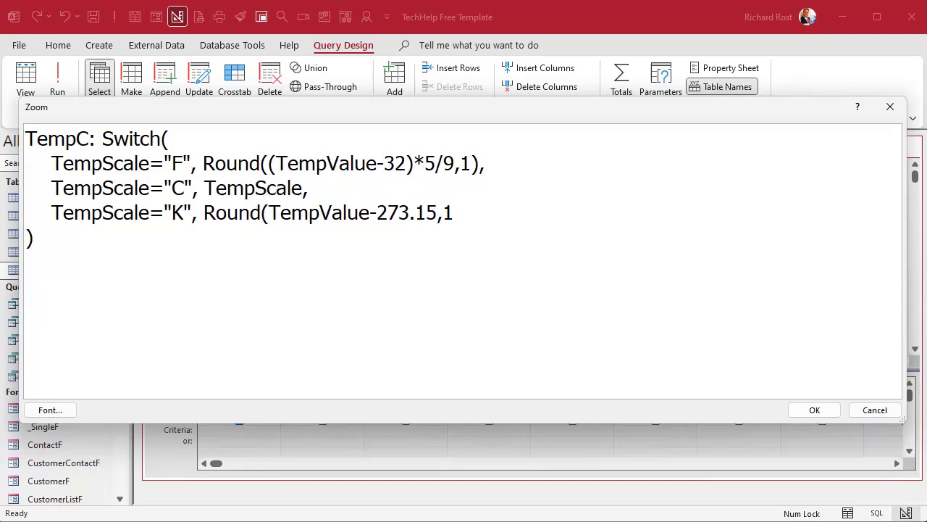
{"action": "type", "text": ")"}
Copy the whole TempC expression and accept it into the query column.
{"action": "left_click_drag", "start_coordinate": [34, 236], "coordinate": [13, 131]}
{"action": "key", "text": "ctrl+c"}
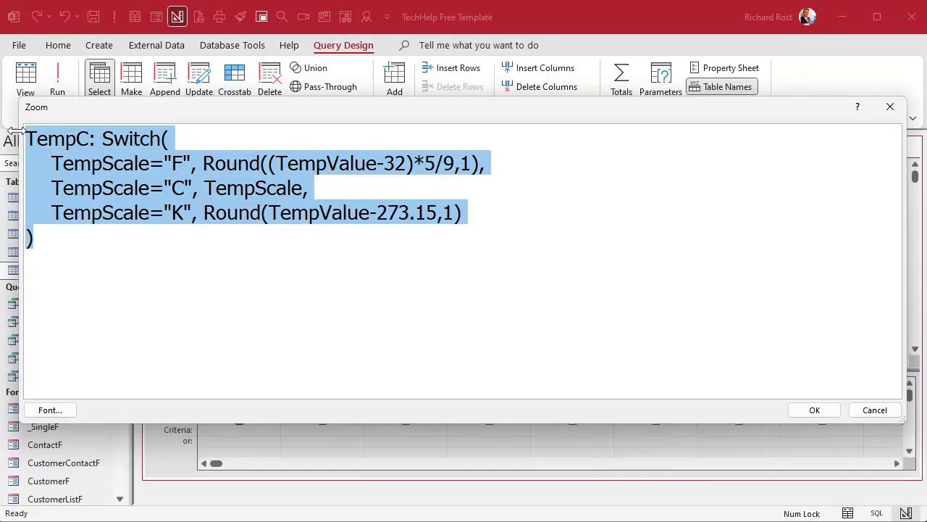
{"action": "left_click", "coordinate": [809, 412]}
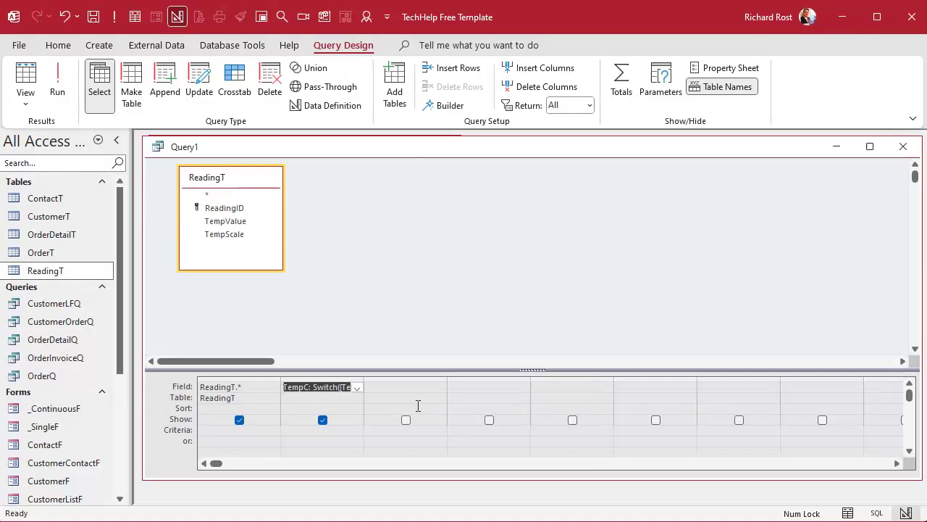
Review the stored TempC expression in the enlarged editor and run the query to check its values.
{"action": "left_click", "coordinate": [413, 398]}
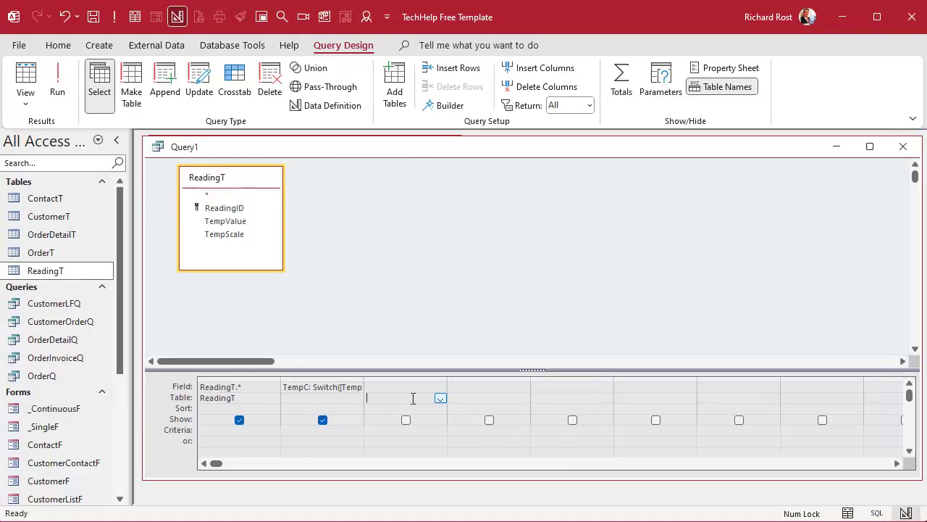
{"action": "left_click", "coordinate": [326, 387]}
{"action": "key", "text": "shift+F2"}
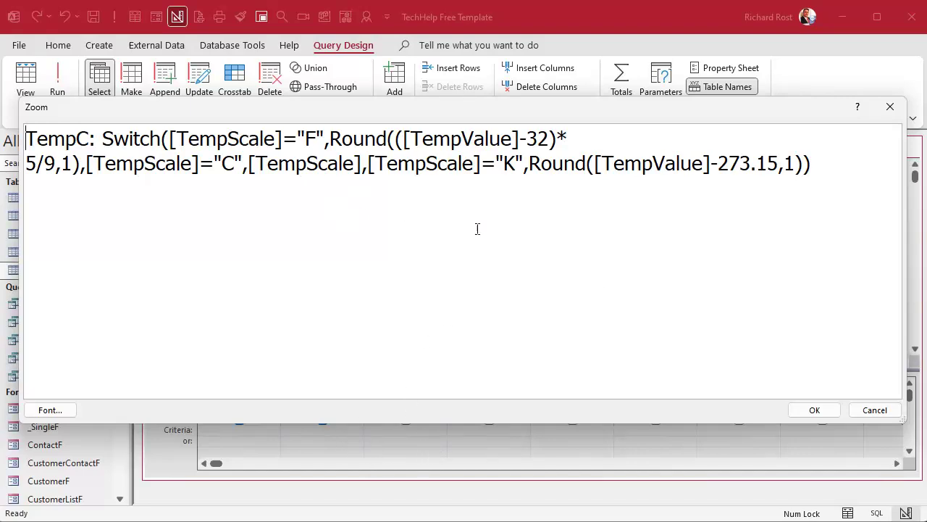
{"action": "left_click", "coordinate": [815, 410]}
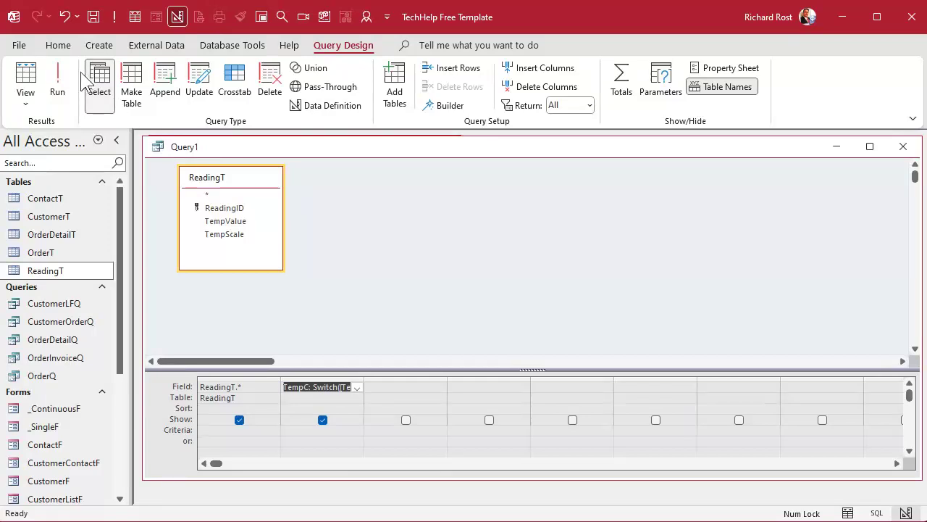
{"action": "left_click", "coordinate": [58, 84]}
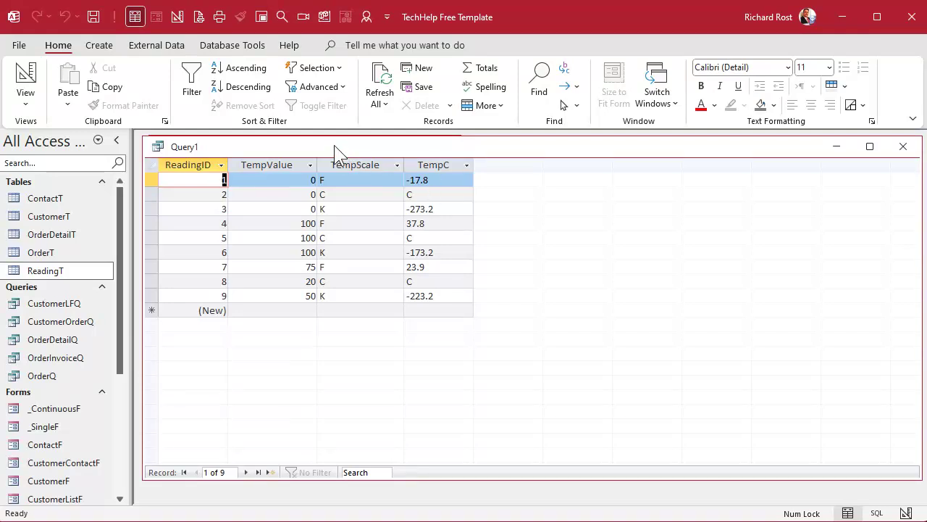
Change the value returned by the "C" case of TempC to [TempValue] and rerun the query.
{"action": "left_click", "coordinate": [26, 76]}
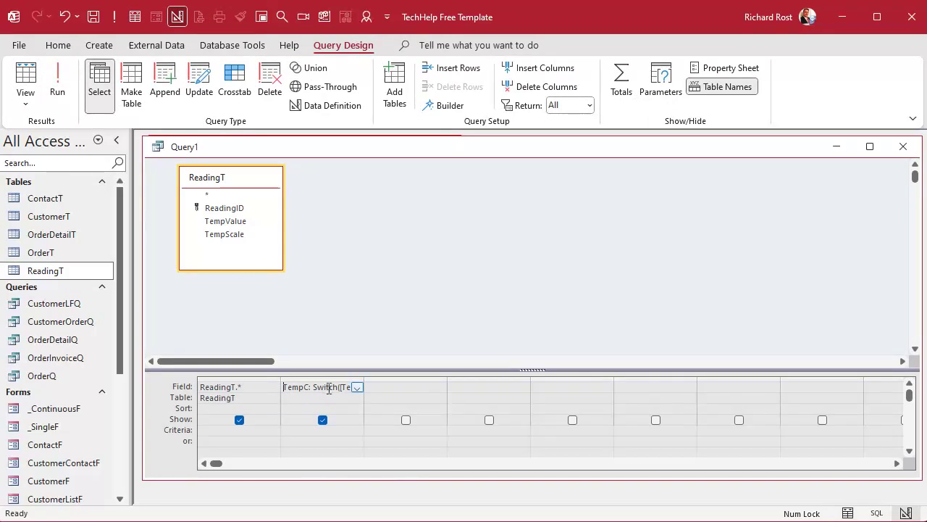
{"action": "key", "text": "shift+F2"}
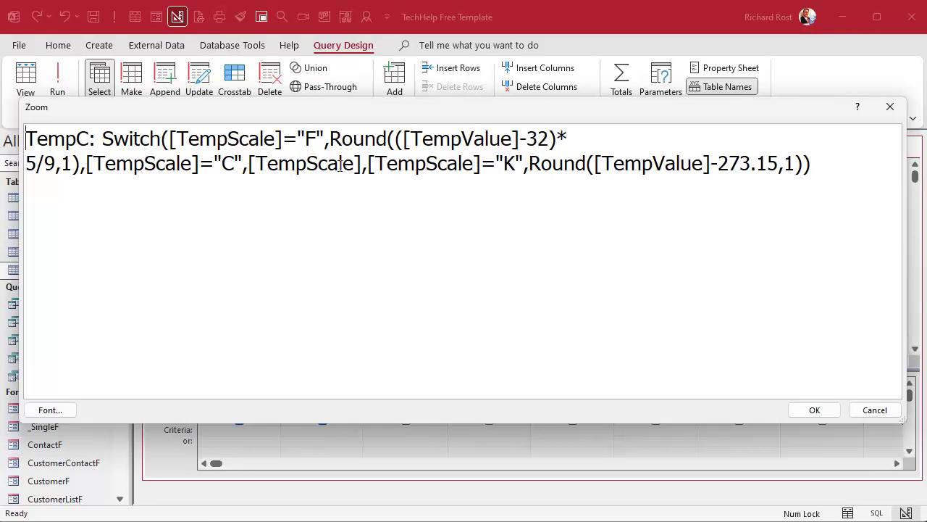
{"action": "left_click_drag", "start_coordinate": [307, 164], "coordinate": [357, 163]}
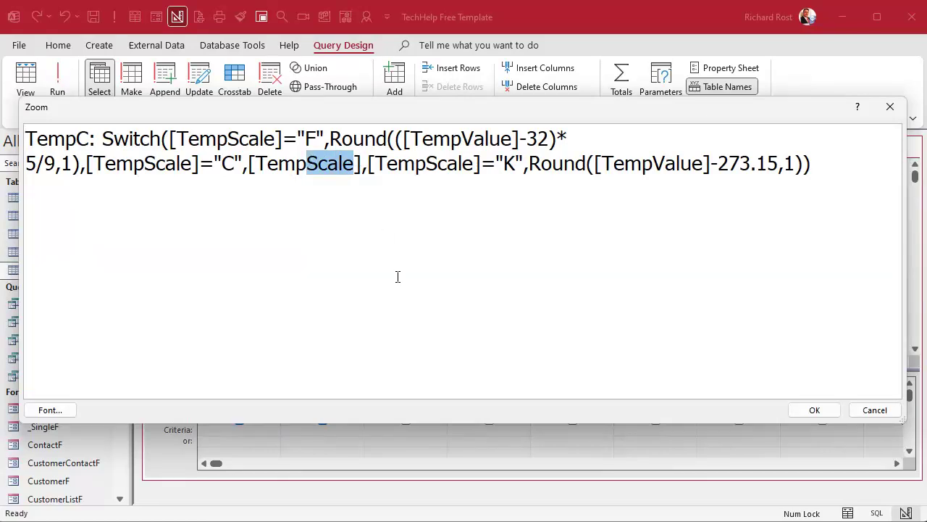
{"action": "type", "text": "Value"}
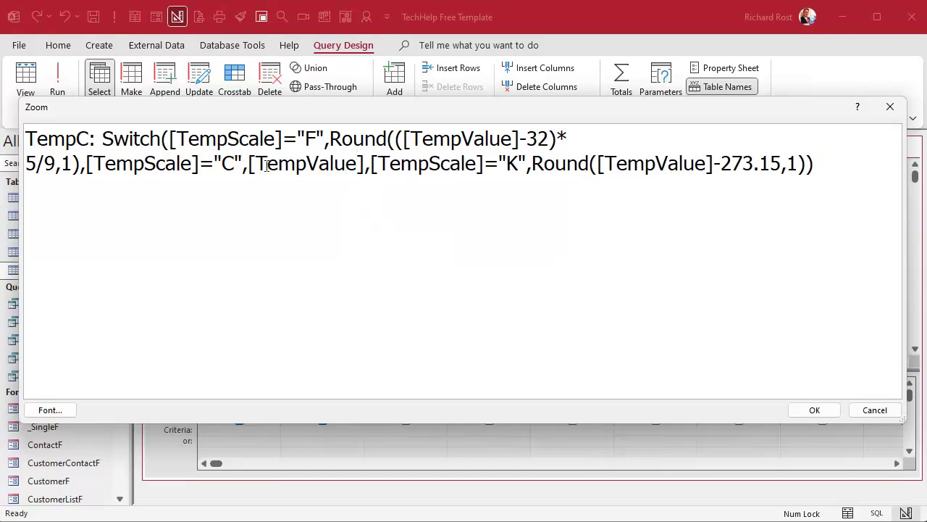
{"action": "left_click", "coordinate": [814, 409]}
{"action": "left_click", "coordinate": [408, 387]}
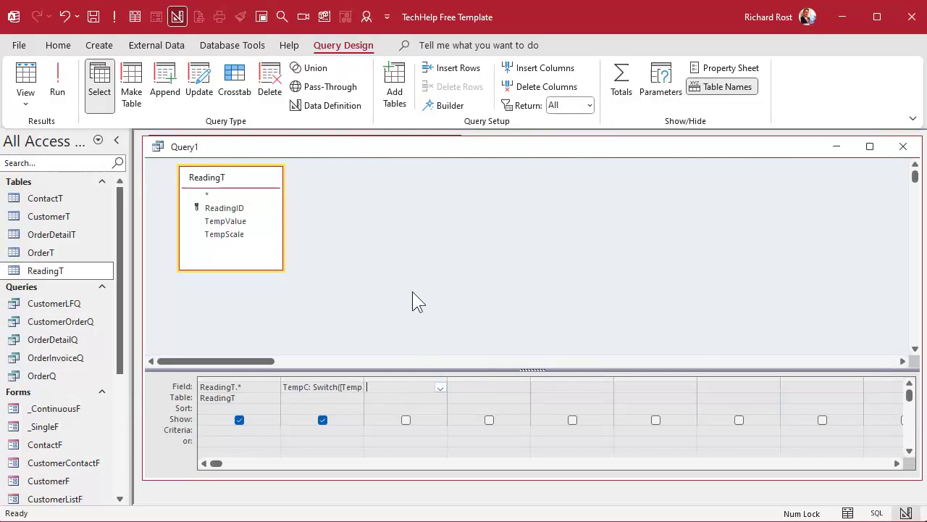
{"action": "left_click", "coordinate": [58, 83]}
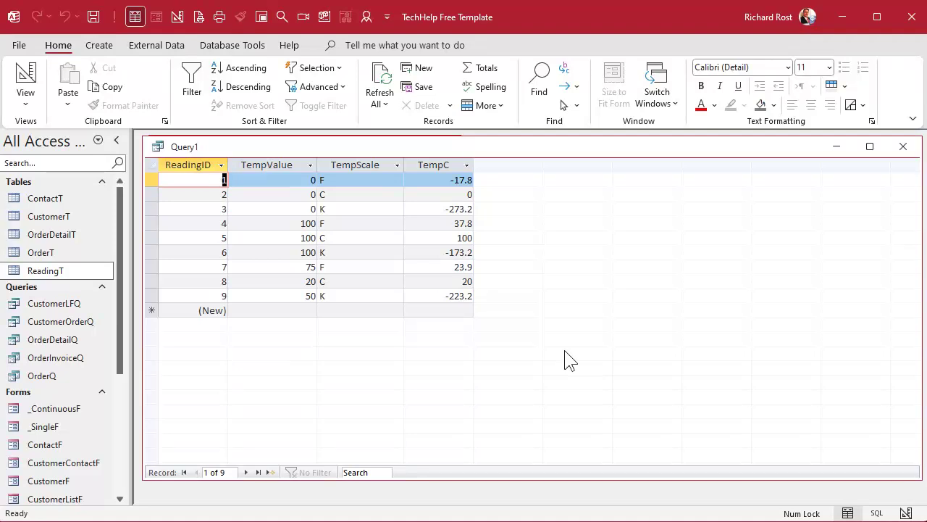
Save the query under the name ReadingQ.
{"action": "key", "text": "ctrl+s"}
{"action": "type", "text": "ReadingQ"}
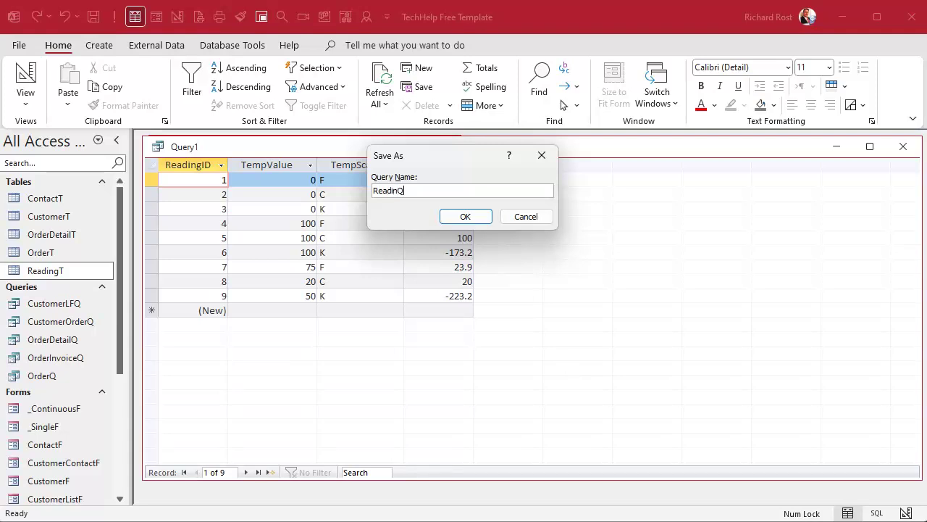
{"action": "key", "text": "Return"}
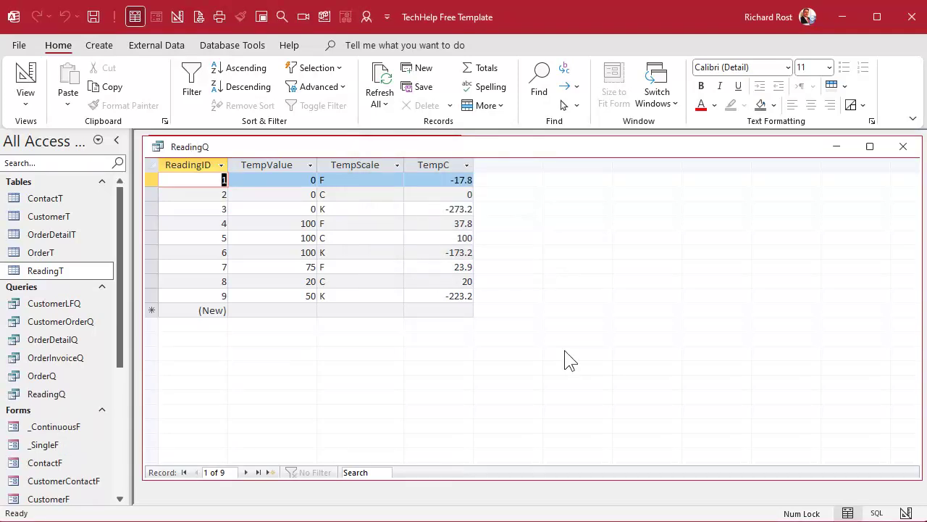
Return to the query design and put a copy of the Switch expression in the next empty column, naming it TempF.
{"action": "left_click", "coordinate": [24, 77]}
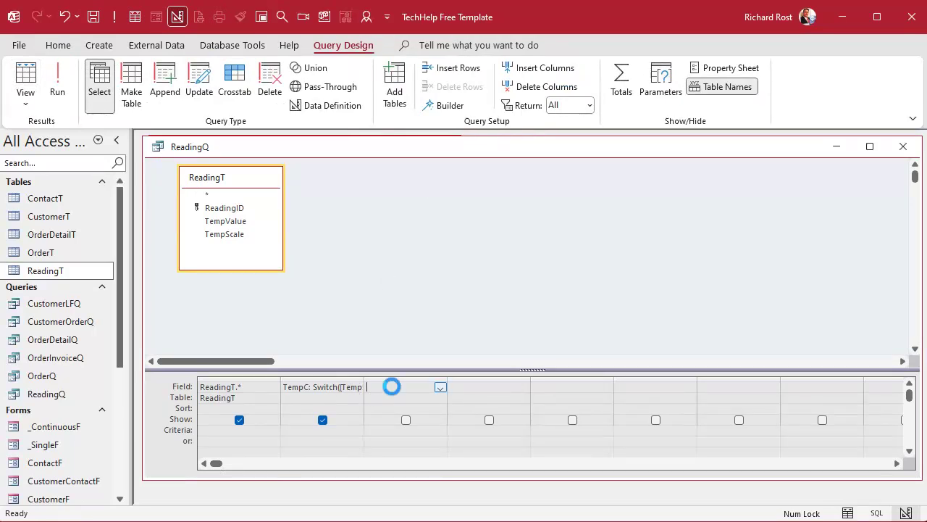
{"action": "key", "text": "shift+F2"}
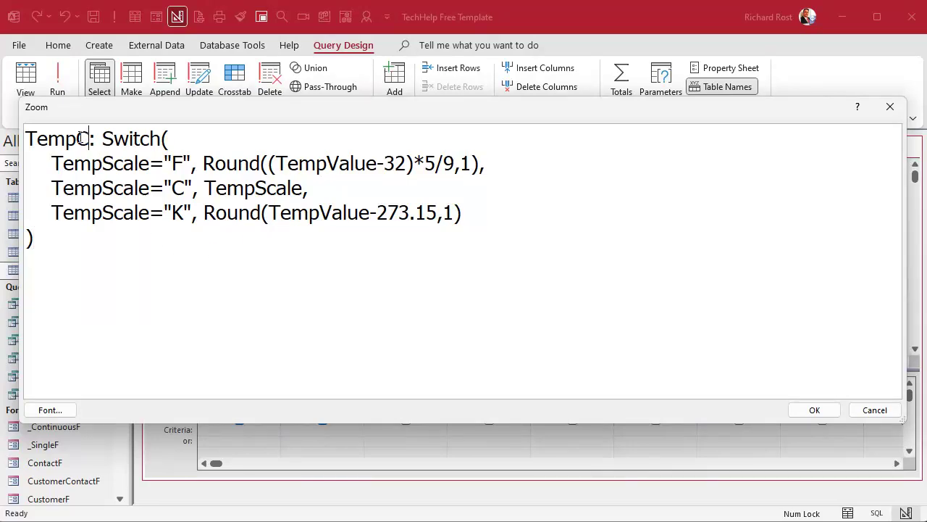
{"action": "left_click_drag", "start_coordinate": [90, 137], "coordinate": [76, 138]}
{"action": "type", "text": "F"}
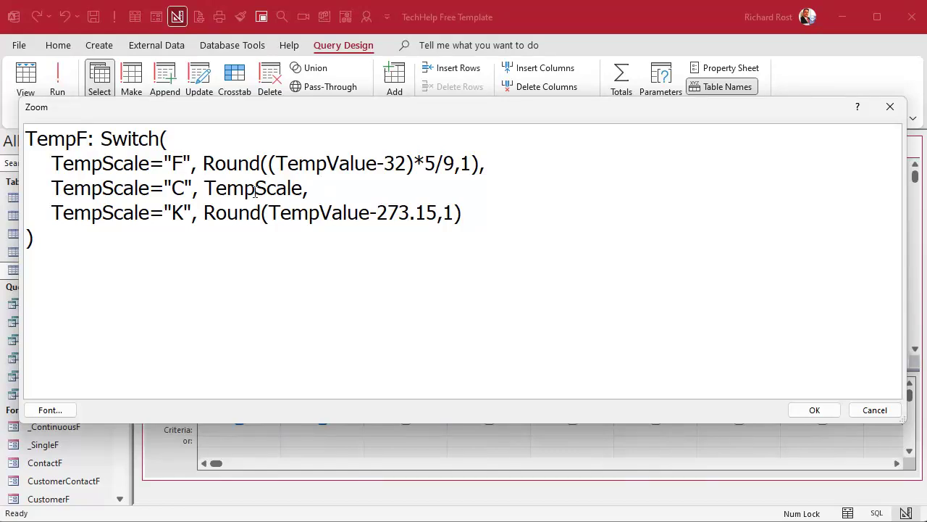
Change the value returned by the "C" case of TempF to TempValue.
{"action": "left_click_drag", "start_coordinate": [204, 188], "coordinate": [305, 188]}
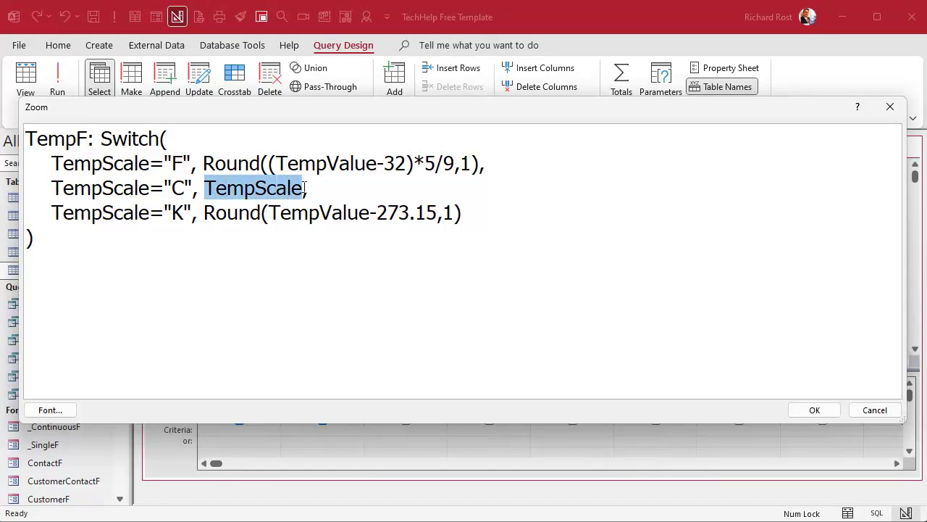
{"action": "left_click", "coordinate": [305, 187]}
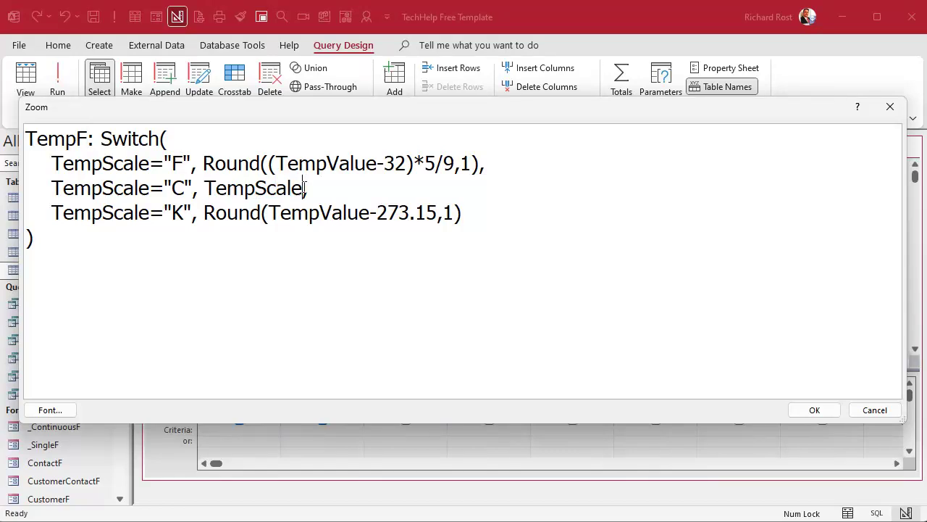
{"action": "double_click", "coordinate": [206, 188]}
{"action": "key", "text": "ctrl+v"}
{"action": "key", "text": "ctrl+z"}
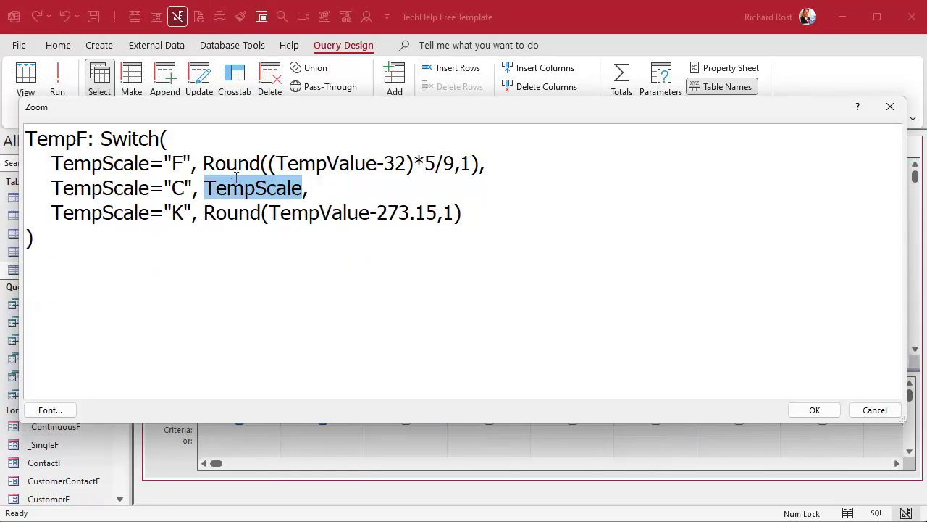
{"action": "type", "text": "TempValue"}
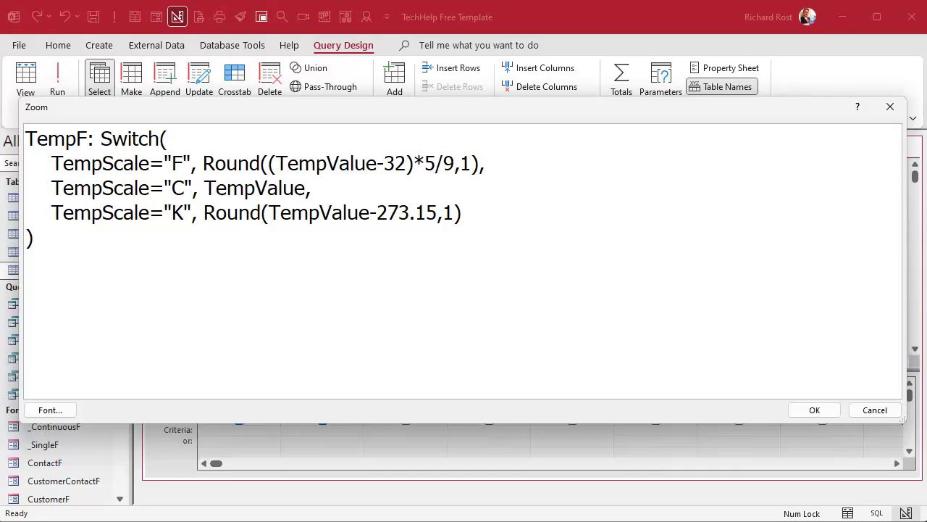
Copy TempValue into the "F" case of TempF as its returned value, removing the Round formula from that case.
{"action": "double_click", "coordinate": [245, 188]}
{"action": "key", "text": "ctrl+c"}
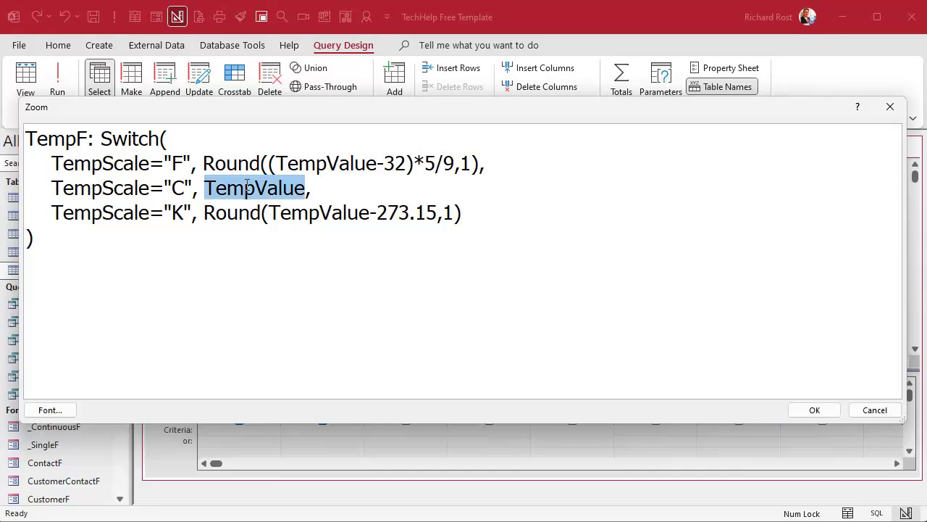
{"action": "left_click", "coordinate": [204, 164]}
{"action": "key", "text": "ctrl+v"}
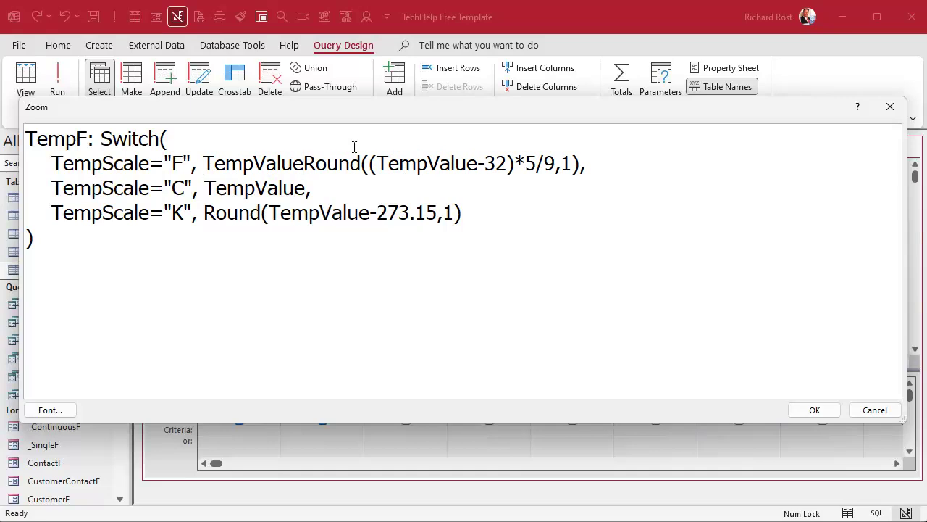
{"action": "type", "text": ","}
{"action": "key", "text": "Return"}
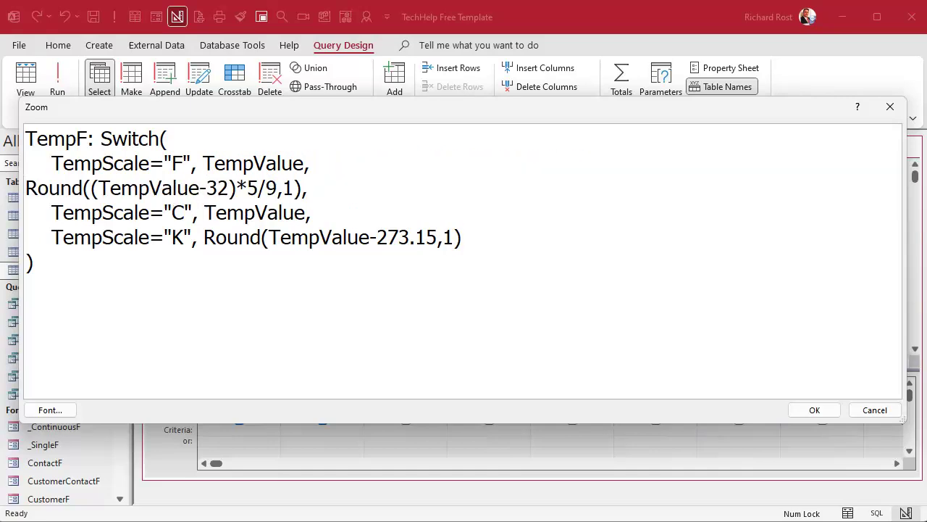
{"action": "key", "text": "shift+End"}
{"action": "key", "text": "ctrl+x"}
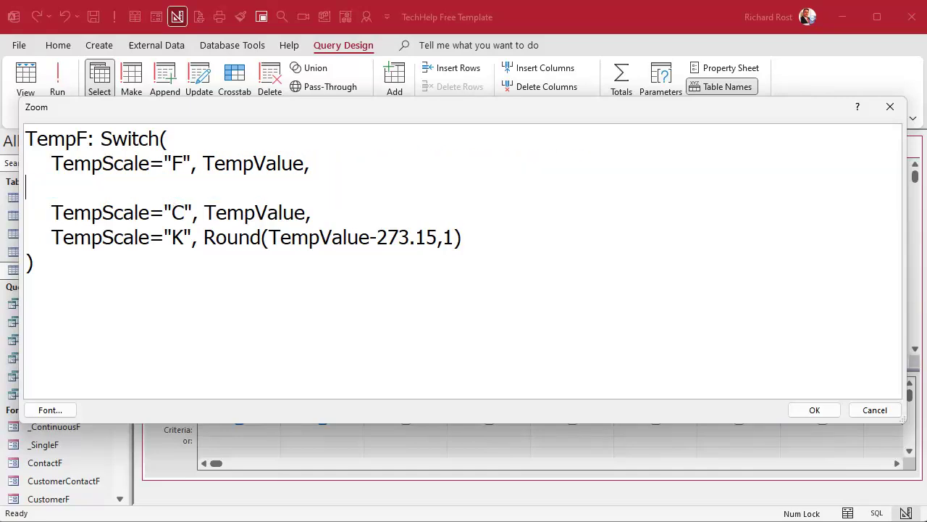
{"action": "key", "text": "BackSpace"}
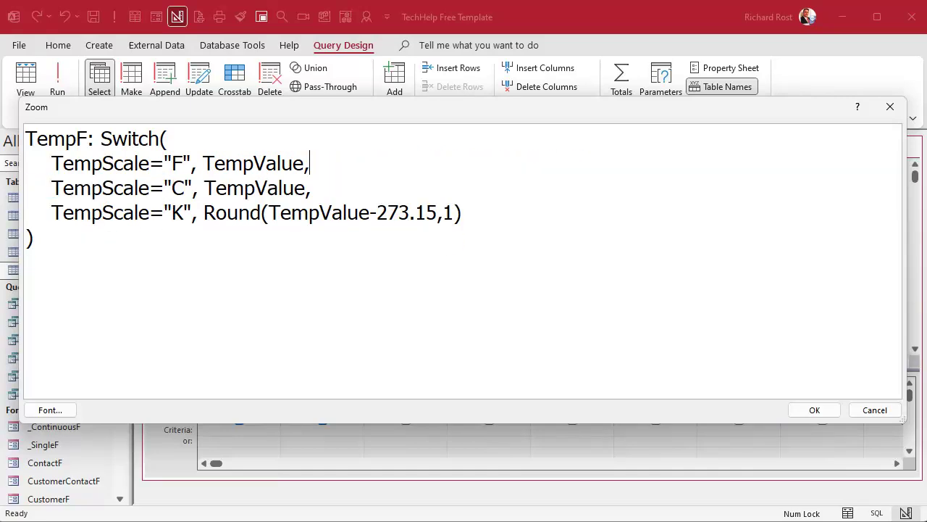
Set the value returned by the "C" case of TempF to Round((TempValue*9/5)+32,1).
{"action": "double_click", "coordinate": [232, 188]}
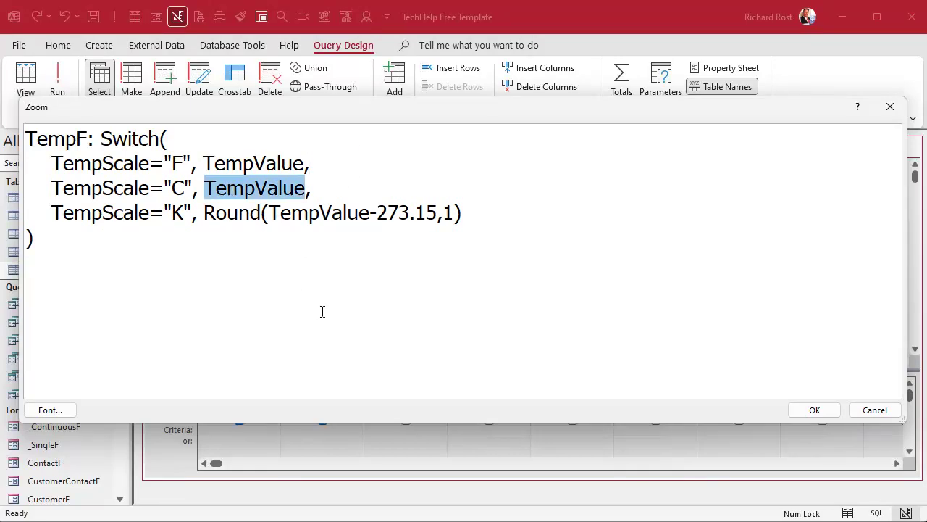
{"action": "type", "text": "Round"}
{"action": "type", "text": "((TempValu"}
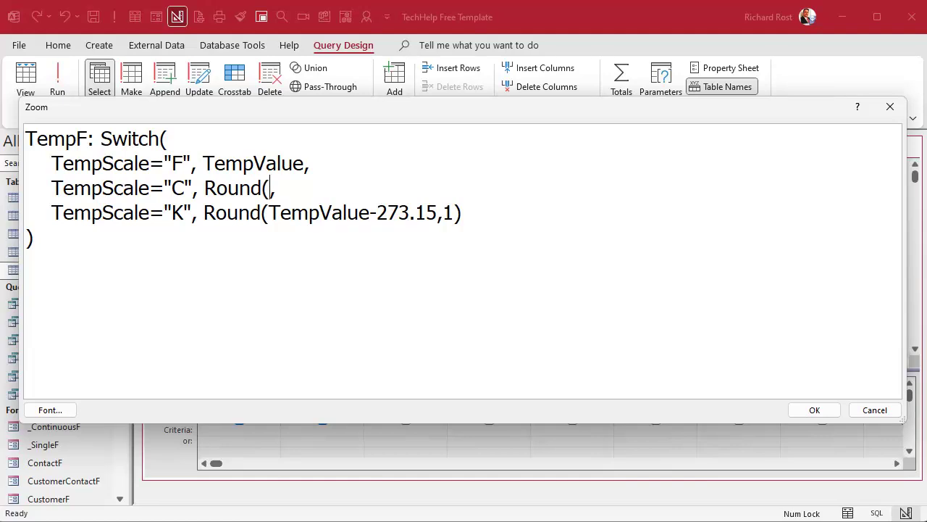
{"action": "type", "text": "e"}
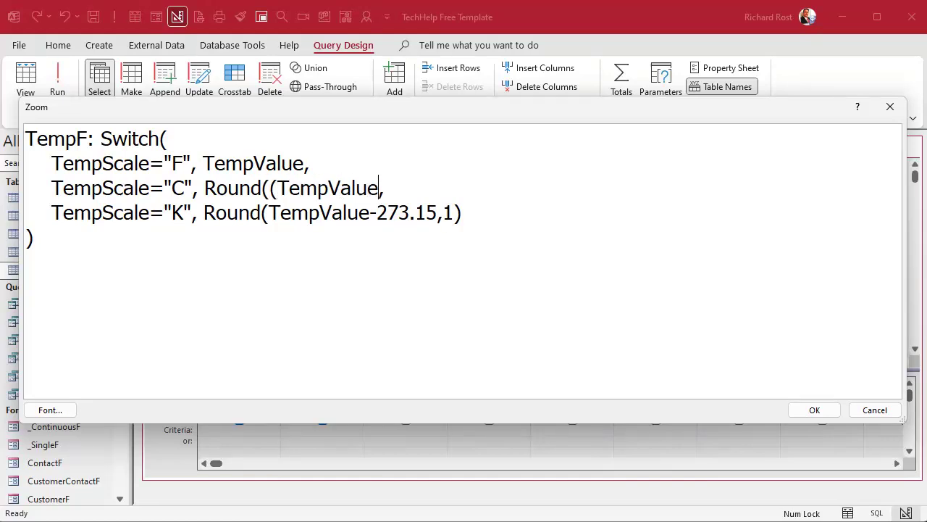
{"action": "type", "text": "*9/5)+32"}
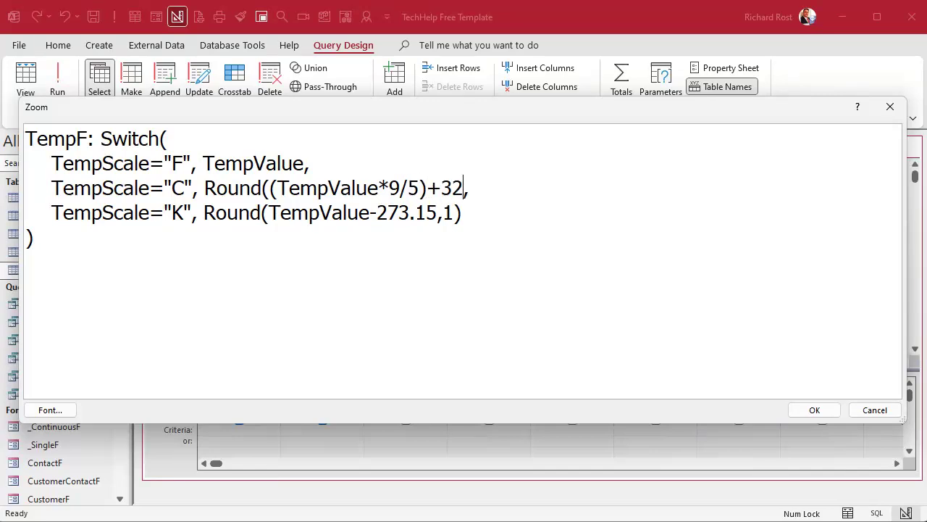
{"action": "type", "text": ",1),"}
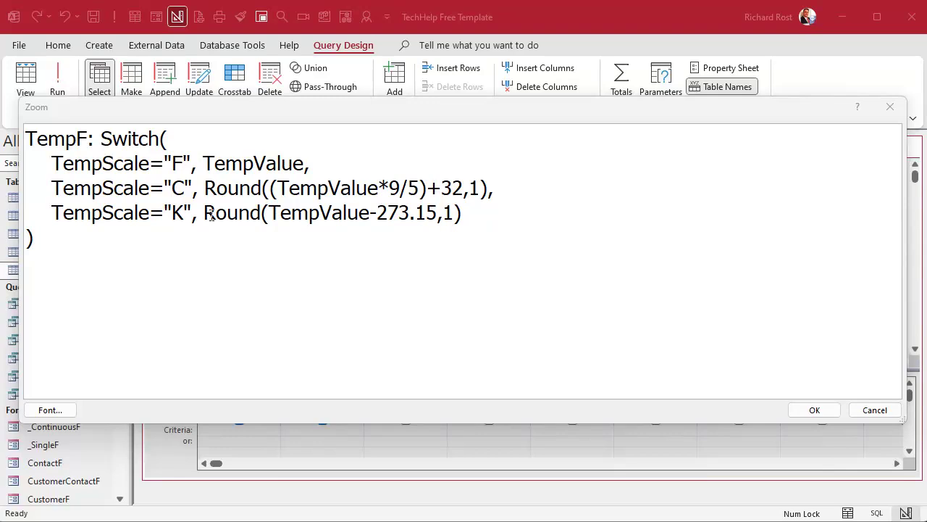
Replace the "K" case's returned value with Round((([TempValue] - 273.15) * 9/5) + 32, 1) and remove the blank line before the closing parenthesis.
{"action": "left_click", "coordinate": [506, 220]}
{"action": "left_click_drag", "start_coordinate": [208, 211], "coordinate": [547, 211]}
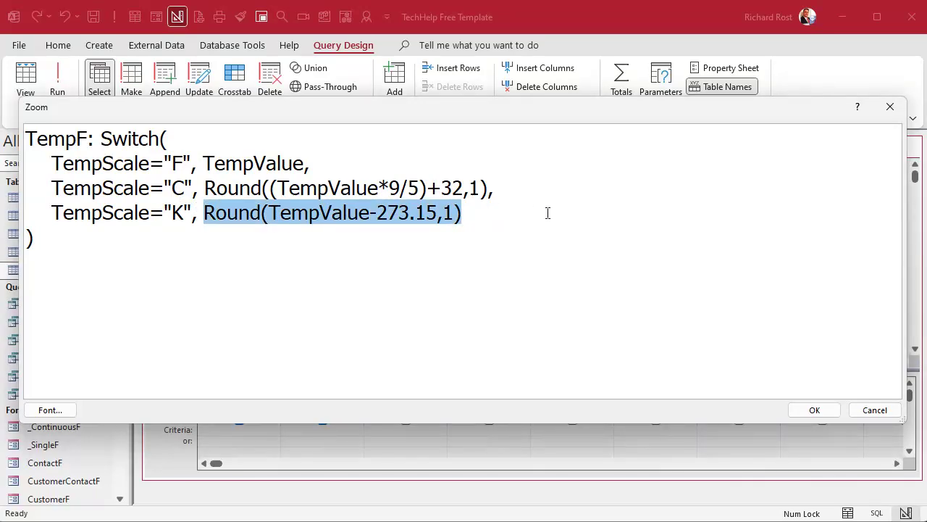
{"action": "key", "text": "ctrl+v"}
{"action": "left_click_drag", "start_coordinate": [285, 212], "coordinate": [534, 212]}
{"action": "left_click", "coordinate": [415, 212]}
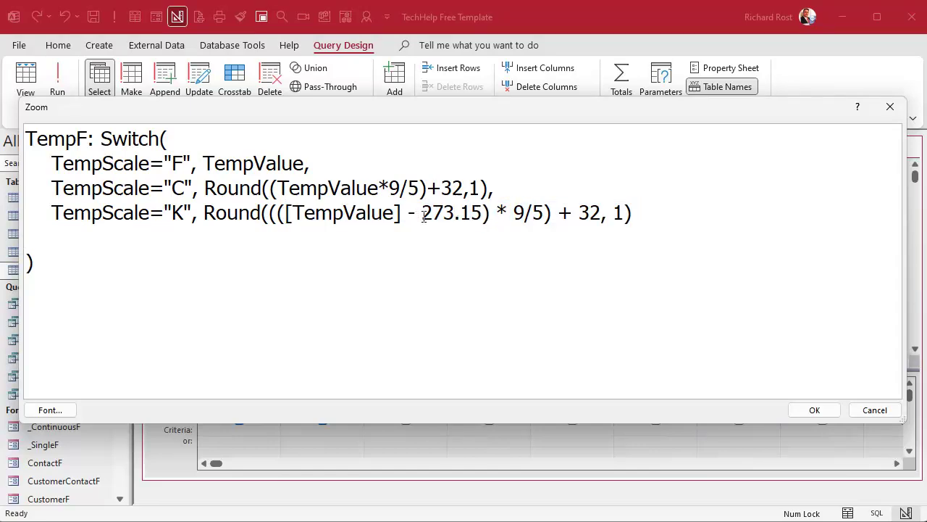
{"action": "left_click_drag", "start_coordinate": [415, 212], "coordinate": [482, 212]}
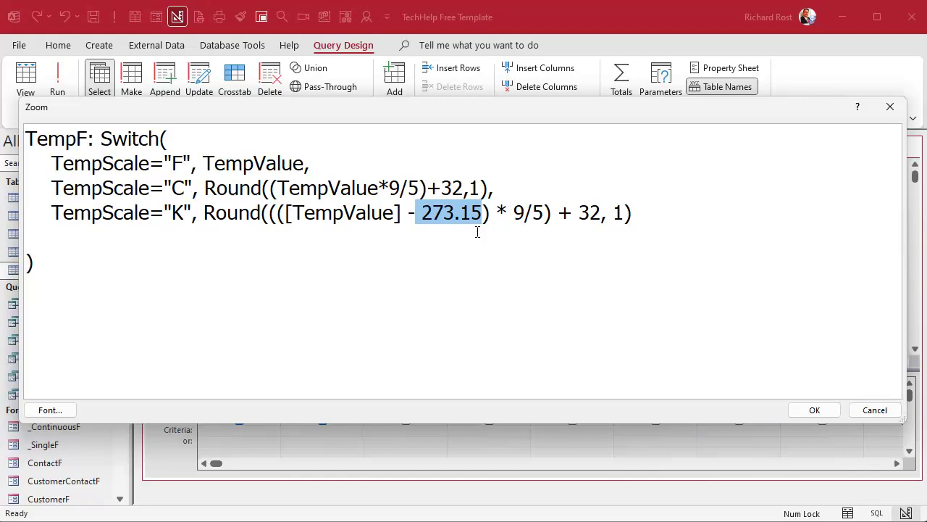
{"action": "left_click", "coordinate": [126, 252]}
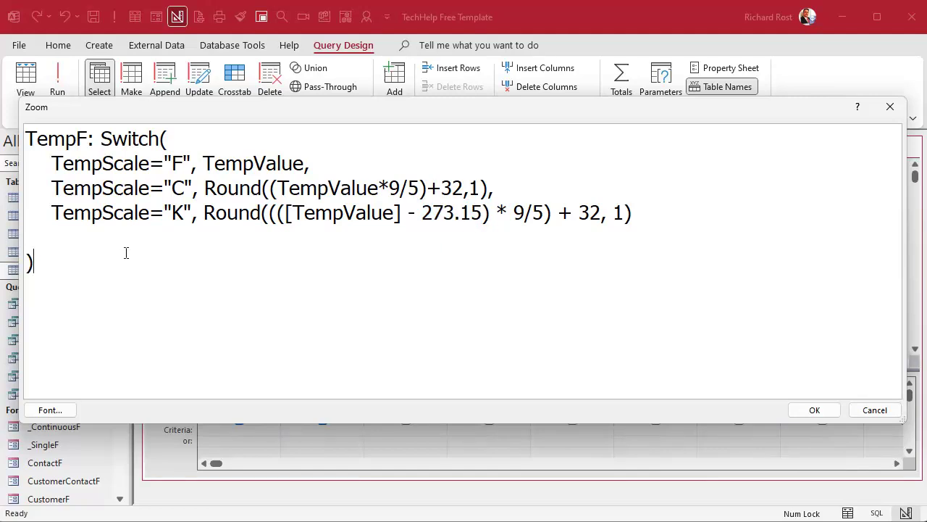
{"action": "key", "text": "Left"}
{"action": "key", "text": "BackSpace"}
Accept the TempF expression into its query column and run the query.
{"action": "left_click", "coordinate": [817, 410]}
{"action": "left_click", "coordinate": [475, 295]}
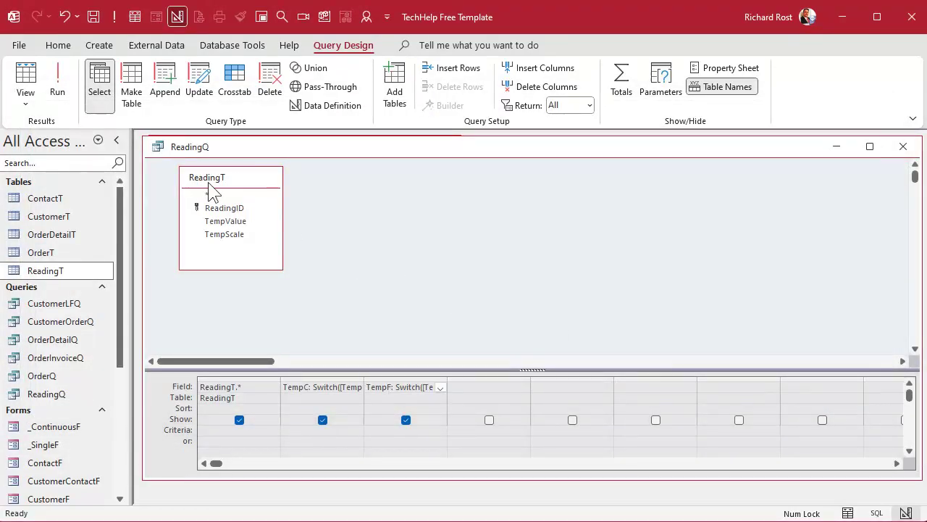
{"action": "left_click", "coordinate": [57, 82]}
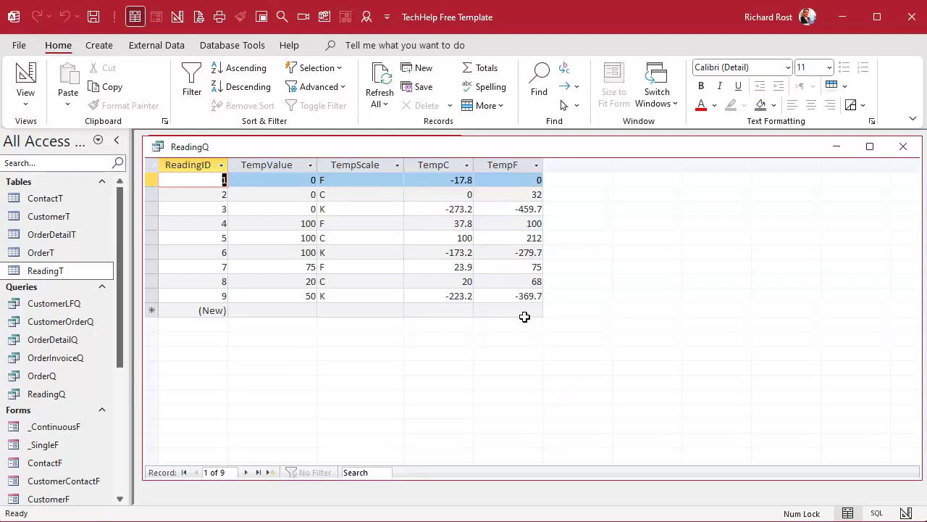
Add a TempK Switch column returning Round((([TempValue]-32)*5/9)+273.15,1) for "F", Round([TempValue]+273.15,1) for "C" and [TempValue] for "K", and run the query.
{"action": "left_click", "coordinate": [26, 79]}
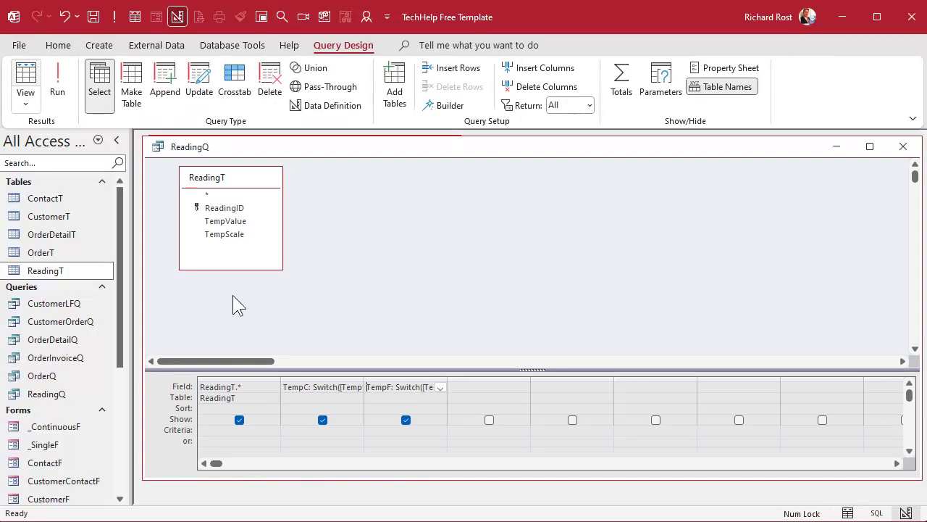
{"action": "left_click", "coordinate": [489, 387]}
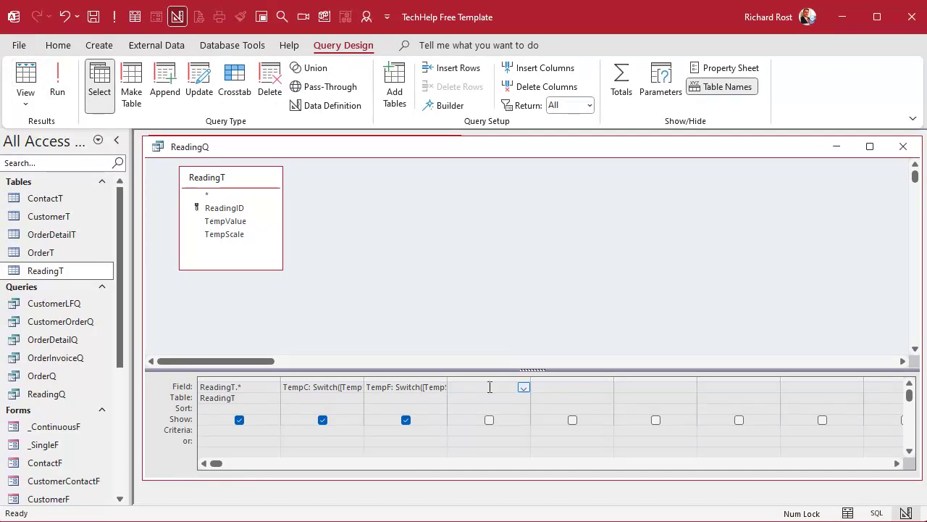
{"action": "key", "text": "shift+F2"}
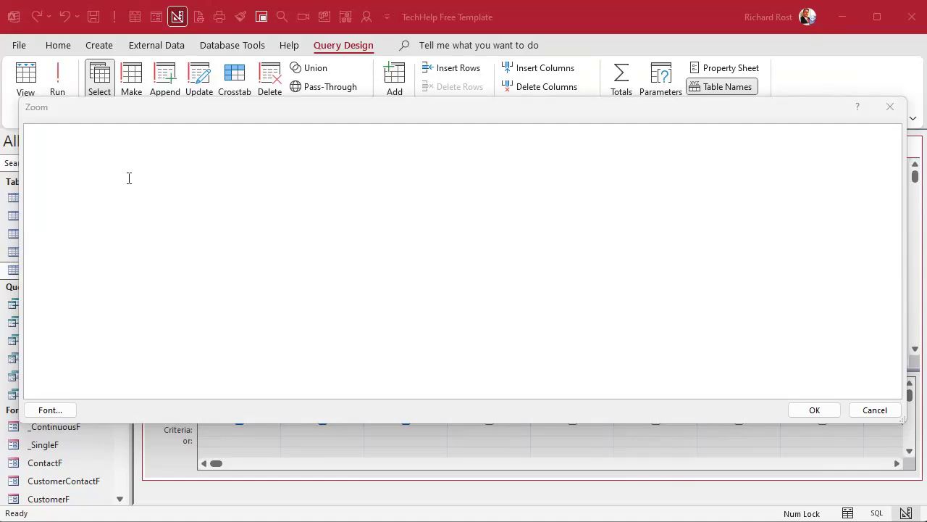
{"action": "key", "text": "ctrl+v"}
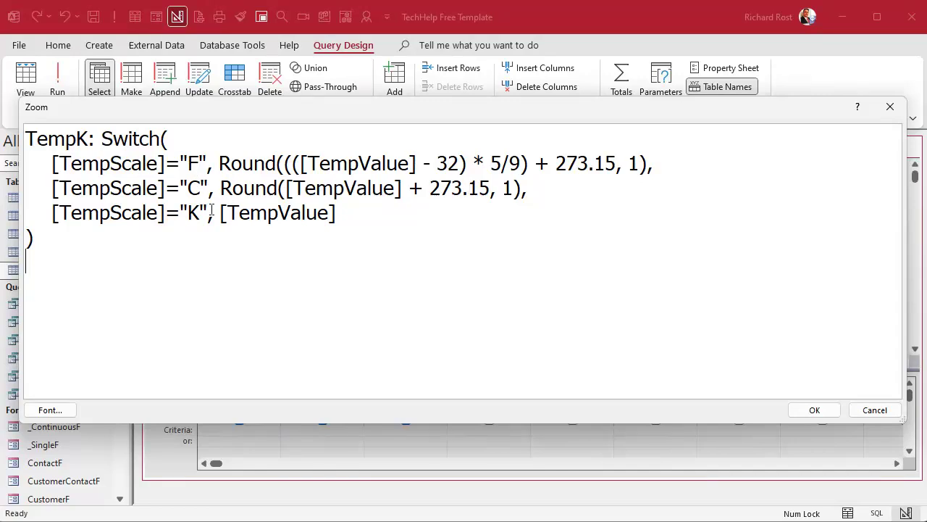
{"action": "left_click", "coordinate": [810, 413]}
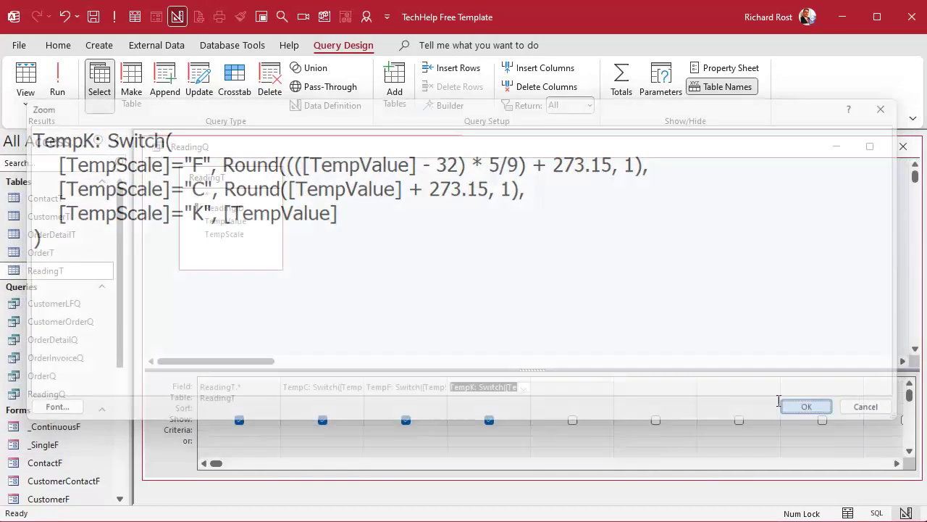
{"action": "left_click", "coordinate": [60, 82]}
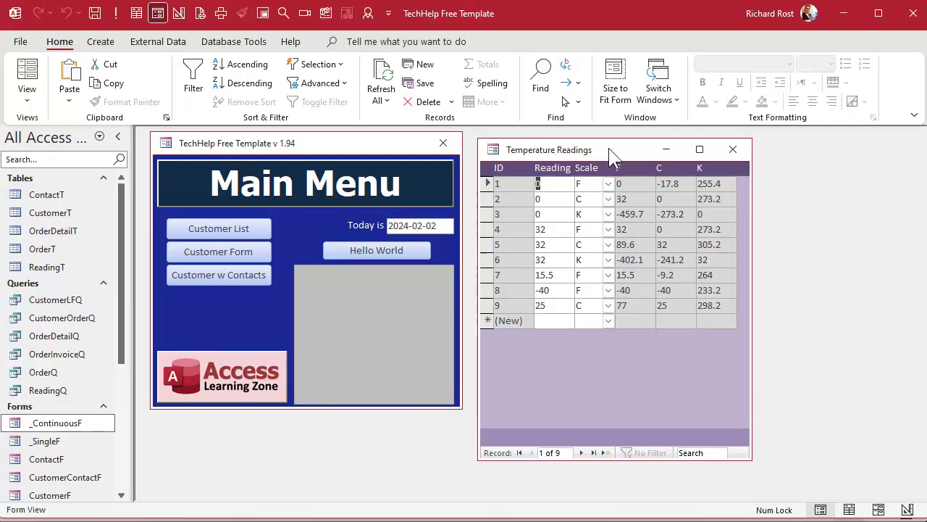
Check the scale choices offered for the sixth reading in the Temperature Readings form.
{"action": "left_click", "coordinate": [608, 259]}
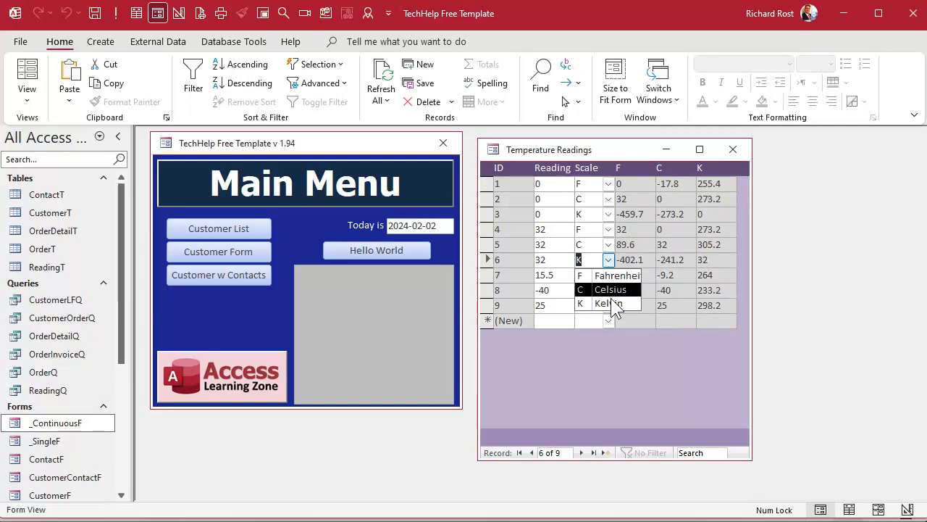
{"action": "left_click", "coordinate": [649, 260]}
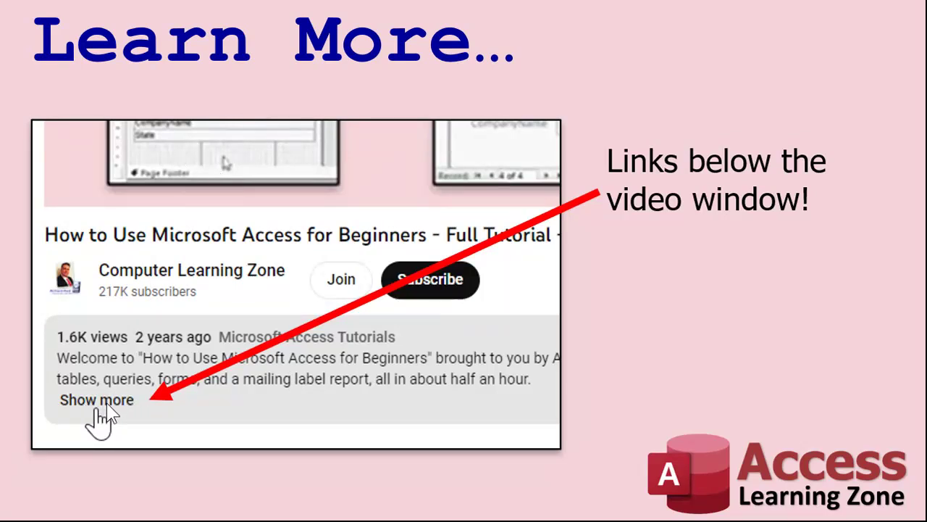
{"action": "key", "text": "Right"}
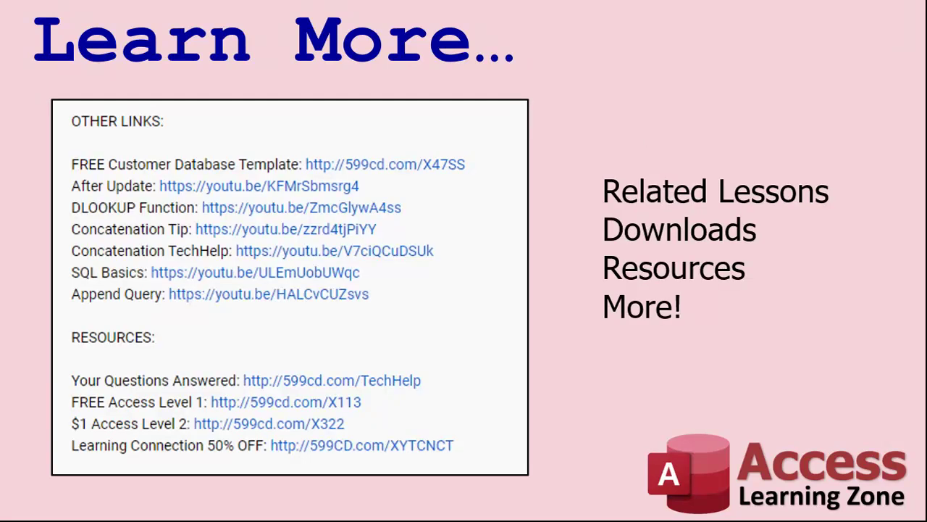